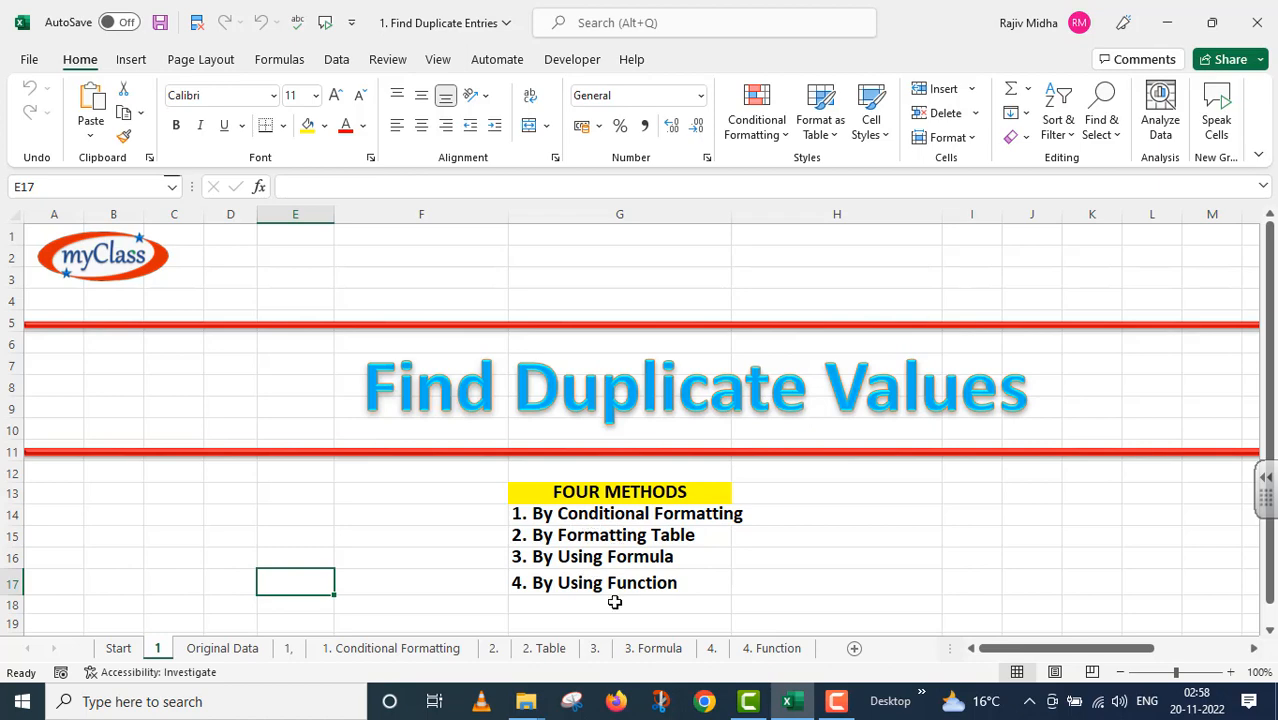
# On the 1. Conditional Formatting sheet, highlight duplicate cheque numbers in E2:E15 using Light Red Fill with Dark Red Text.
pyautogui.click(240, 648)
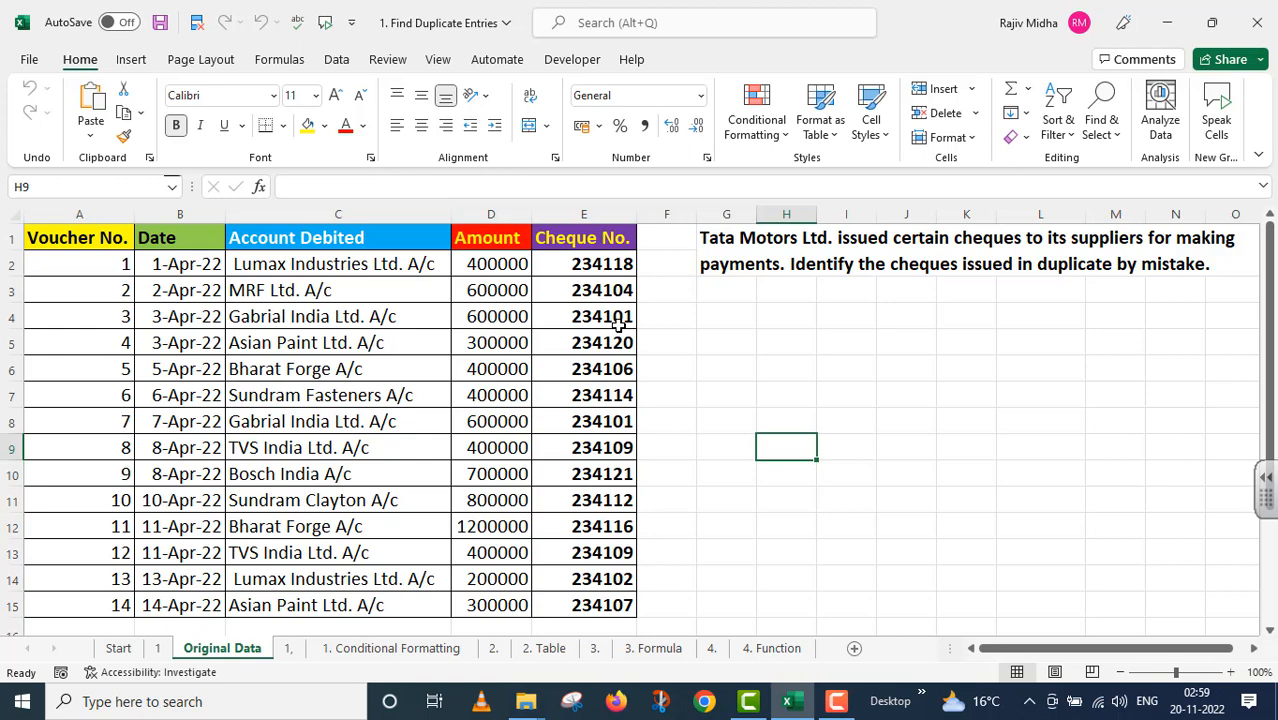
pyautogui.click(349, 645)
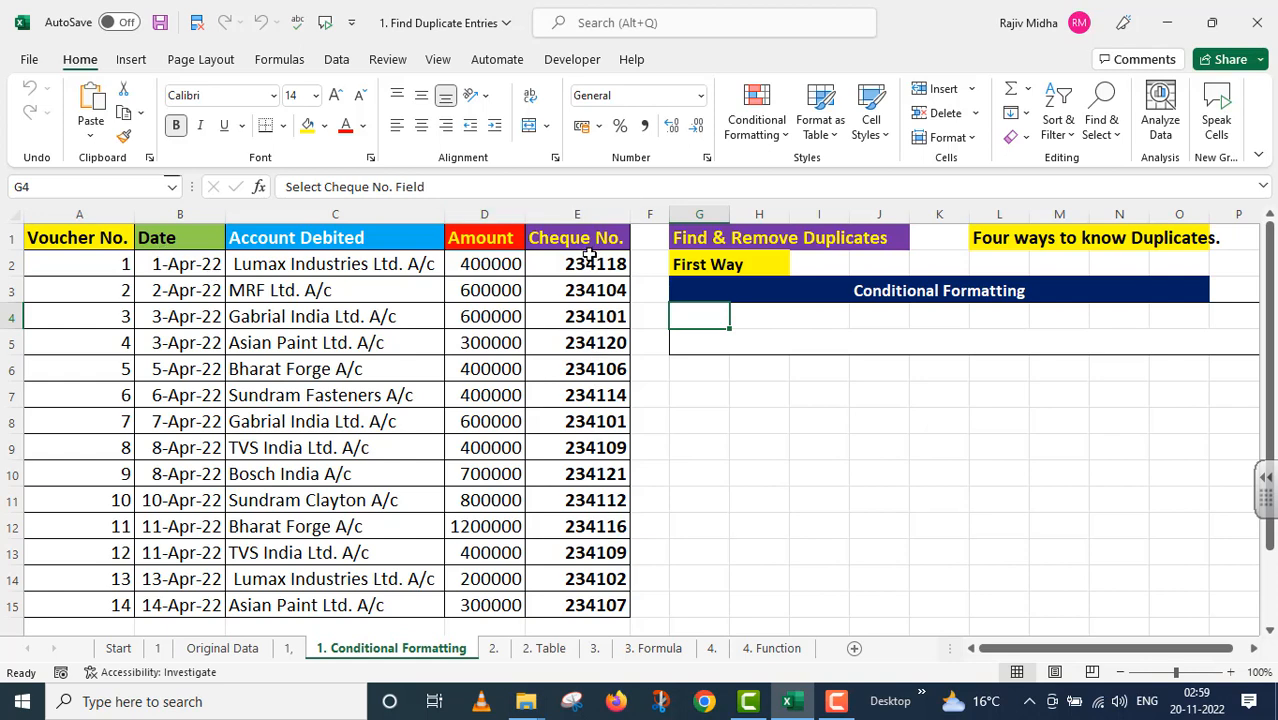
pyautogui.moveTo(590, 257); pyautogui.dragTo(595, 607)
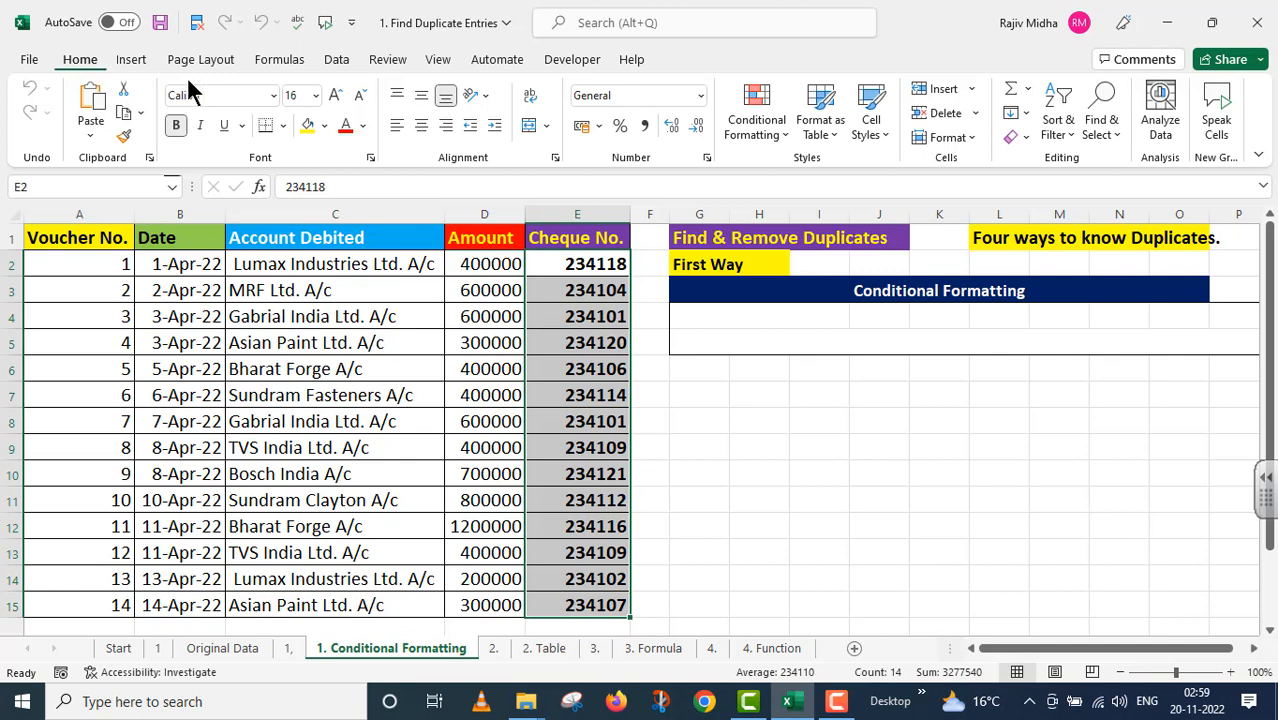
pyautogui.click(785, 130)
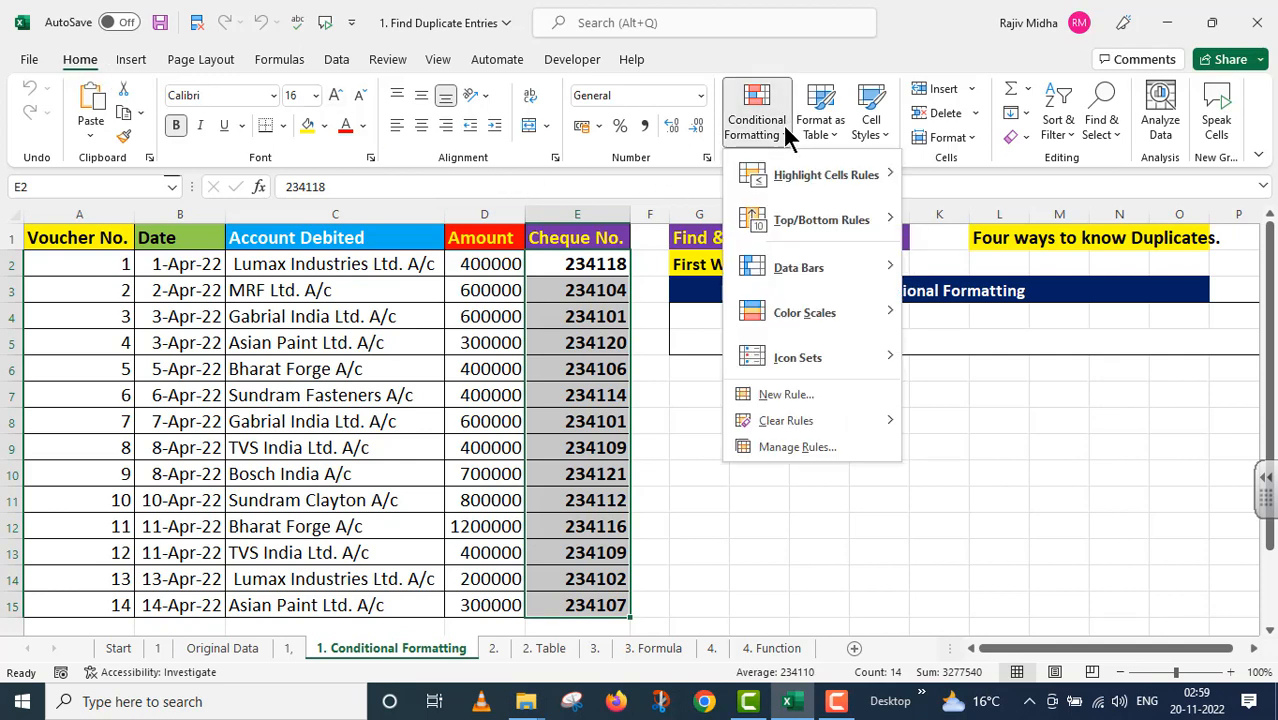
pyautogui.moveTo(824, 174)
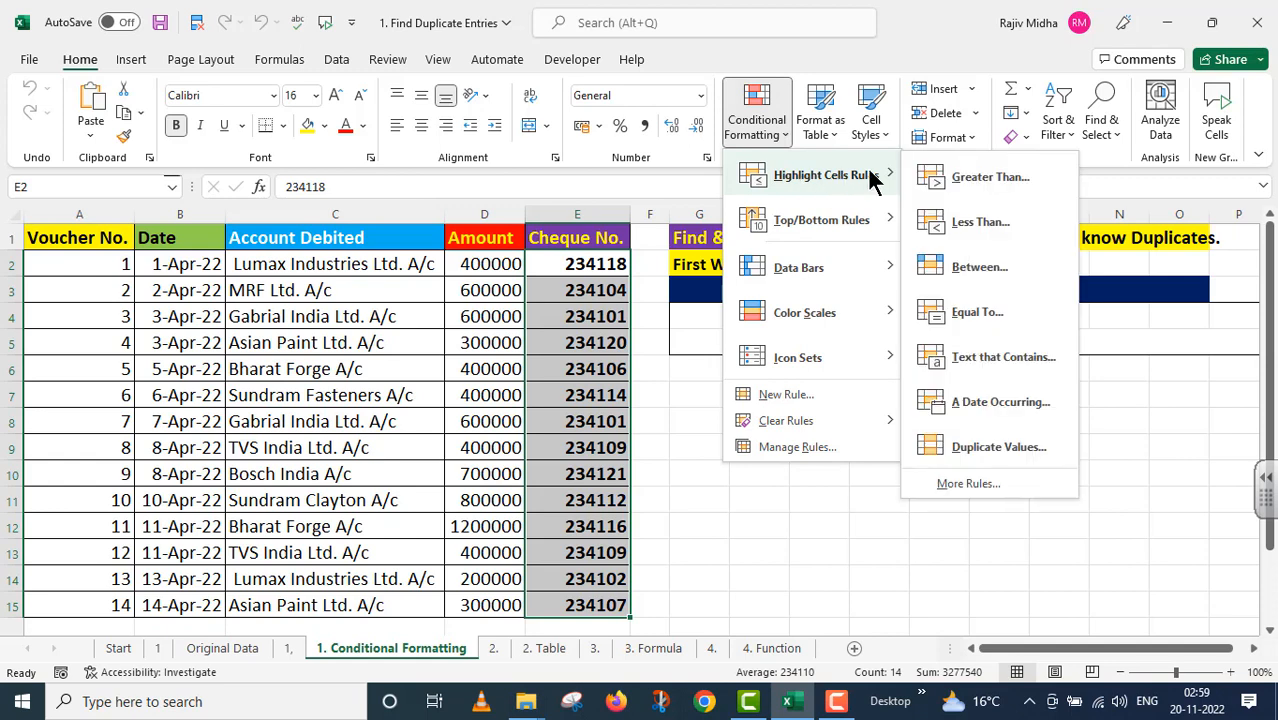
pyautogui.click(993, 446)
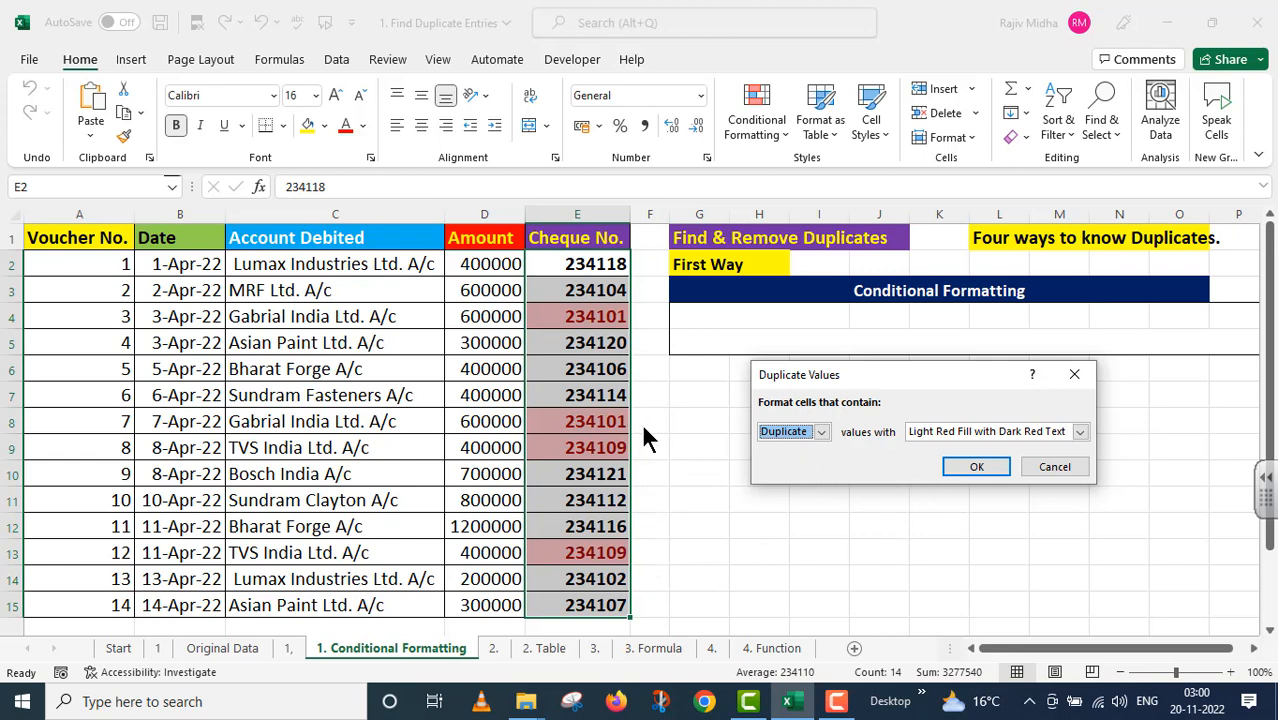
pyautogui.click(1075, 432)
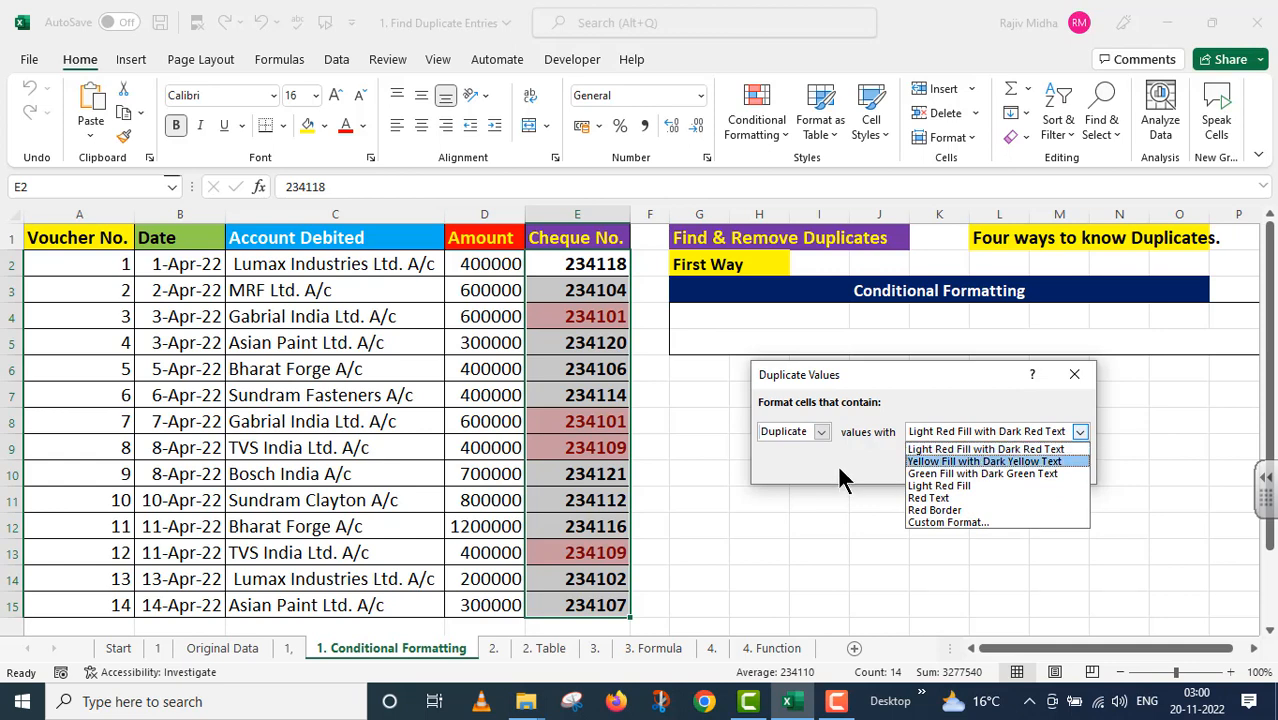
pyautogui.click(938, 449)
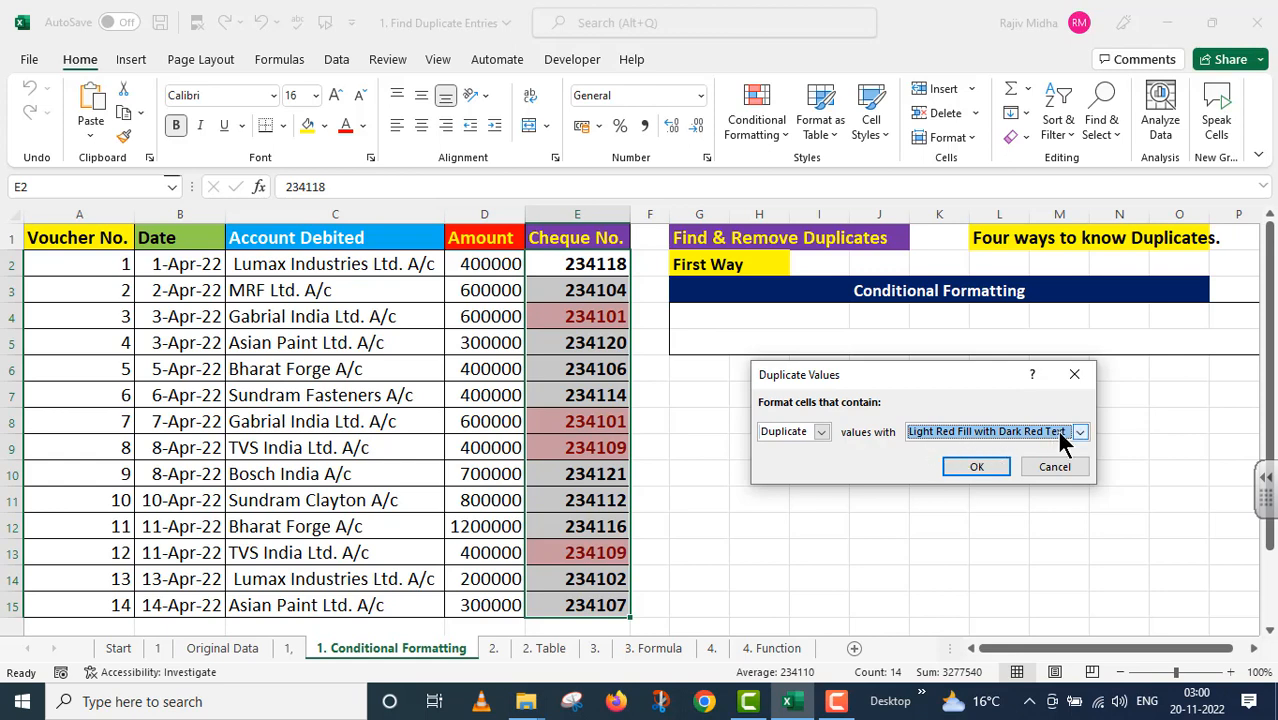
pyautogui.click(984, 464)
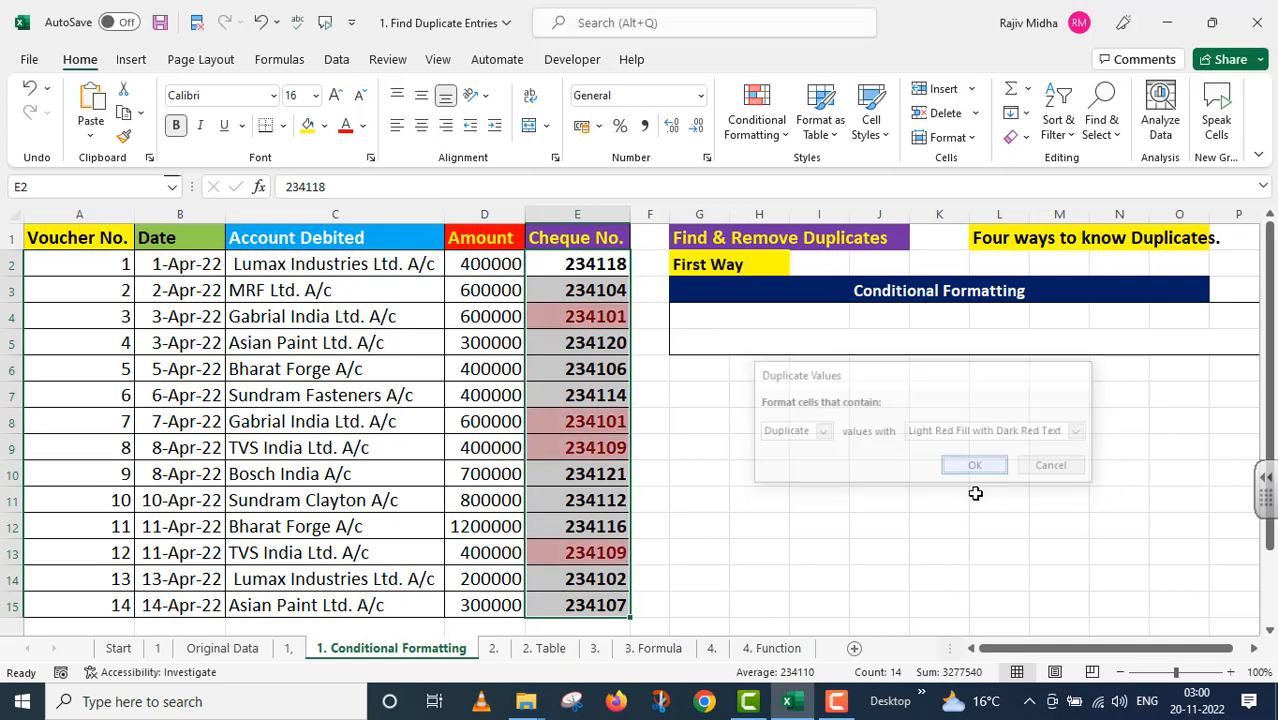
pyautogui.click(917, 526)
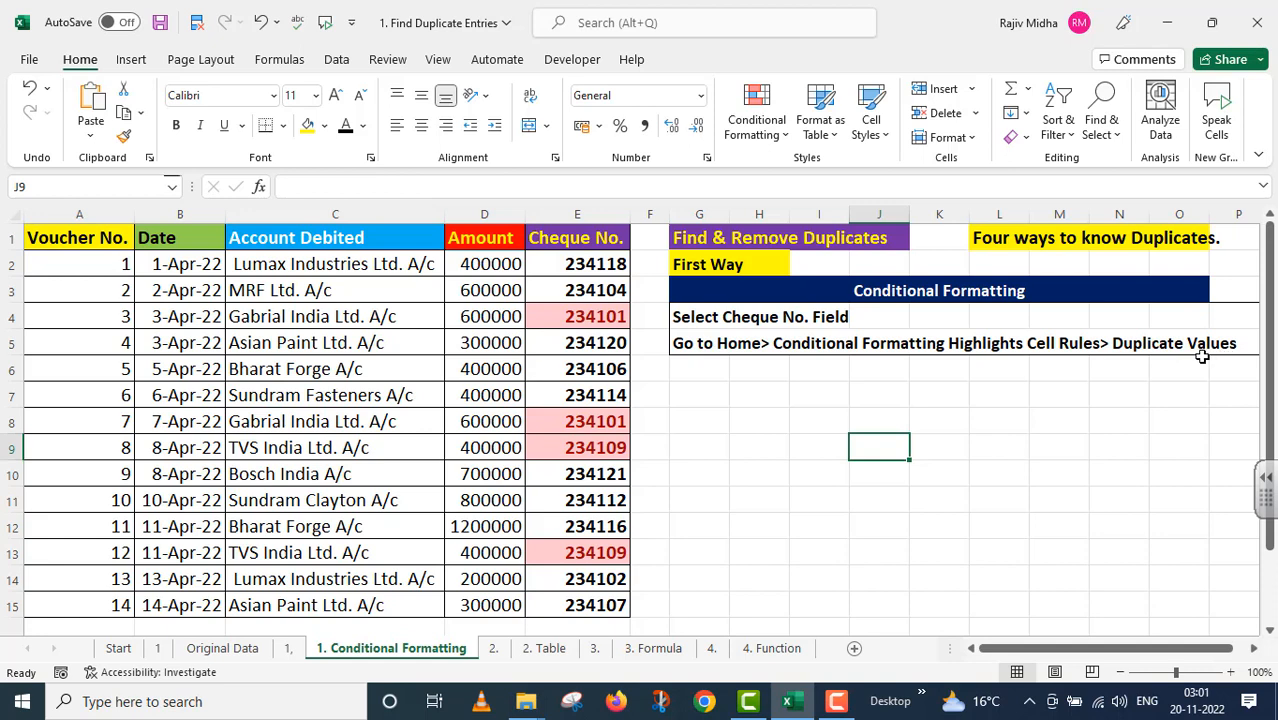
# On the 2. Table sheet, convert the data range A1:E15 into a table with headers.
pyautogui.click(550, 650)
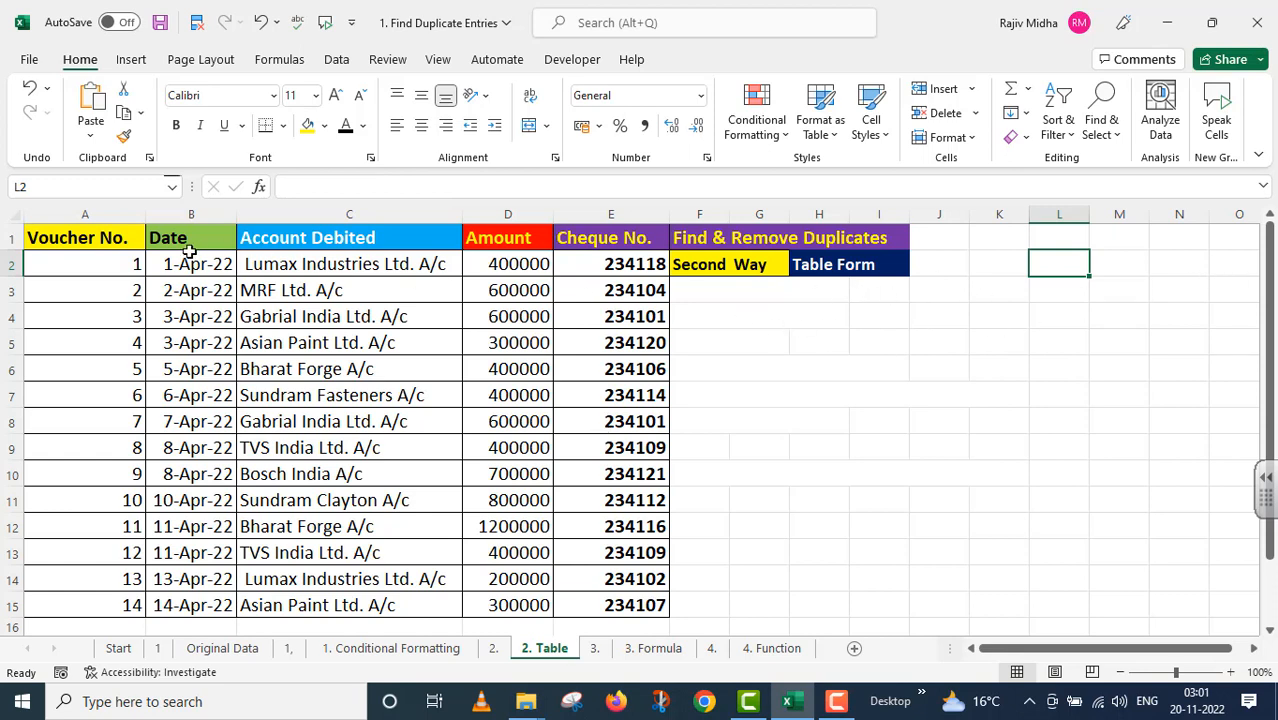
pyautogui.moveTo(98, 240); pyautogui.dragTo(617, 604)
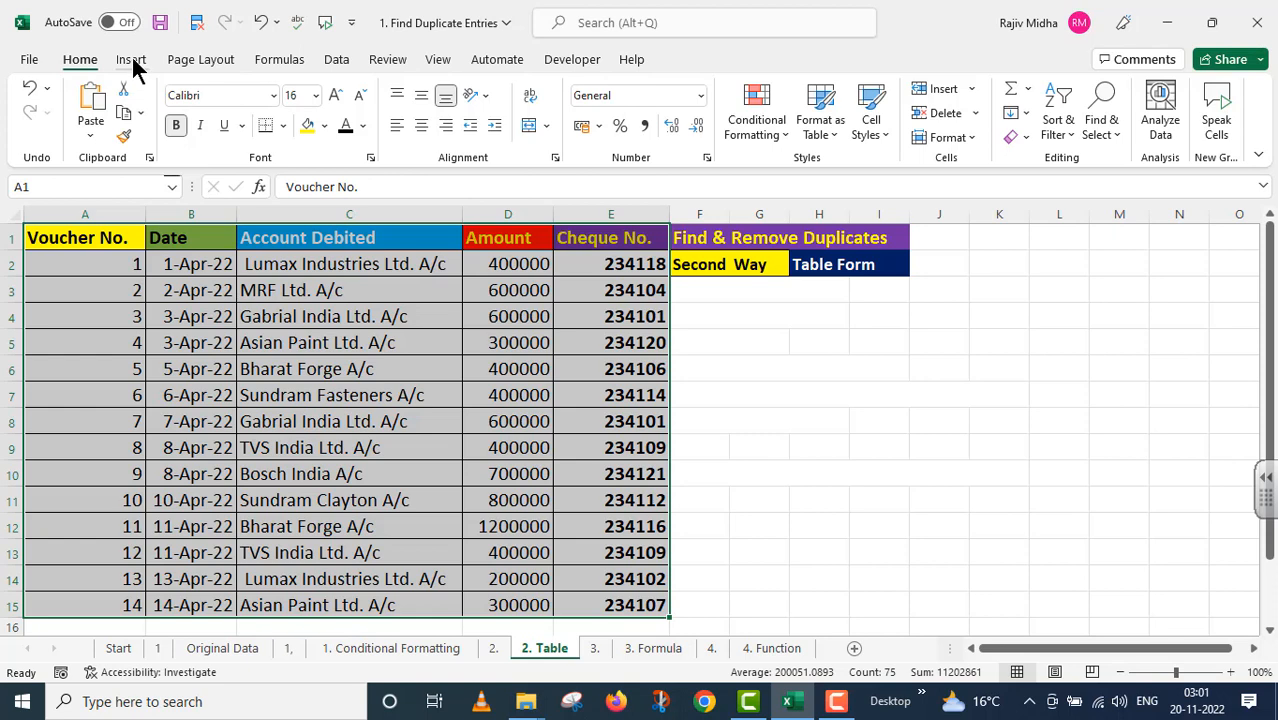
pyautogui.click(134, 64)
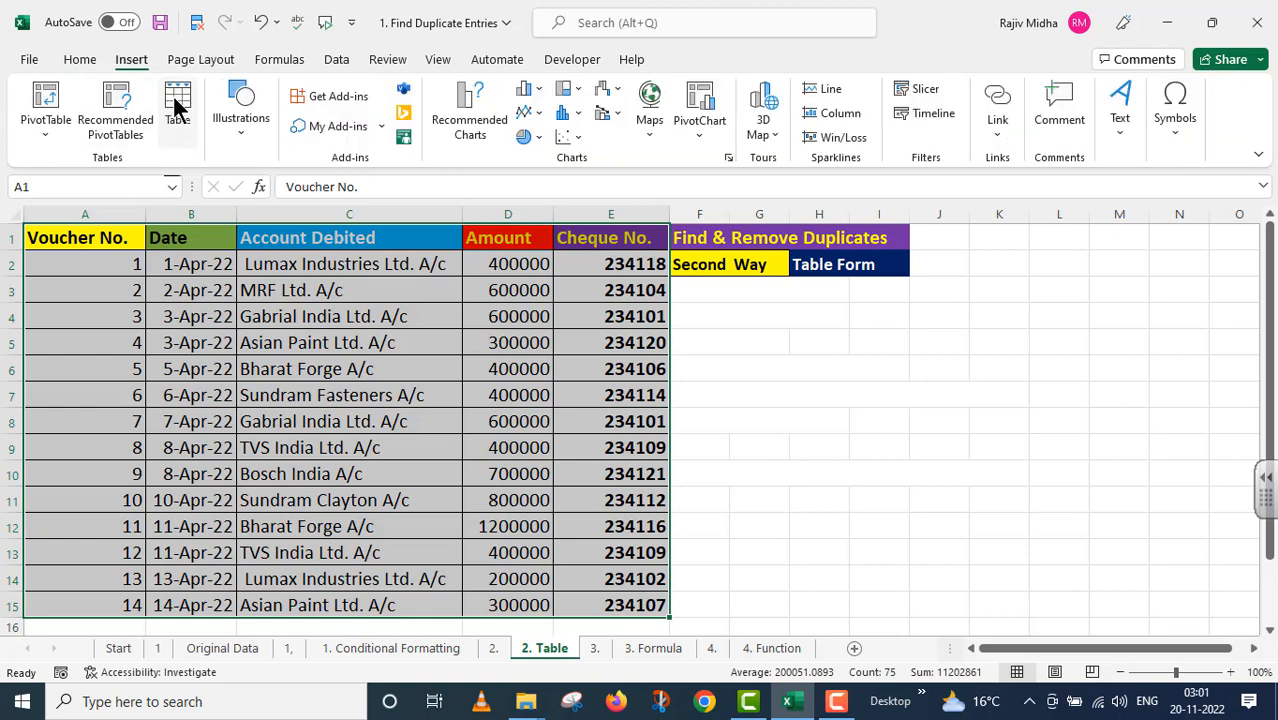
pyautogui.click(176, 105)
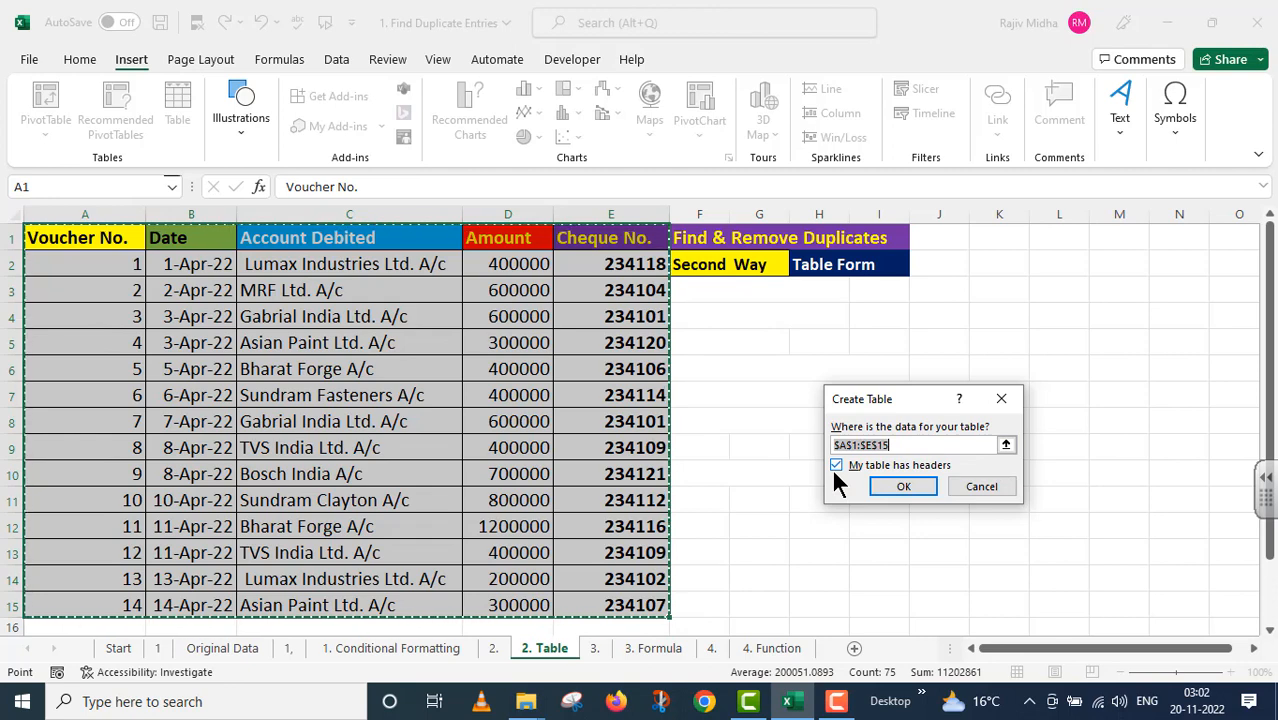
pyautogui.click(901, 482)
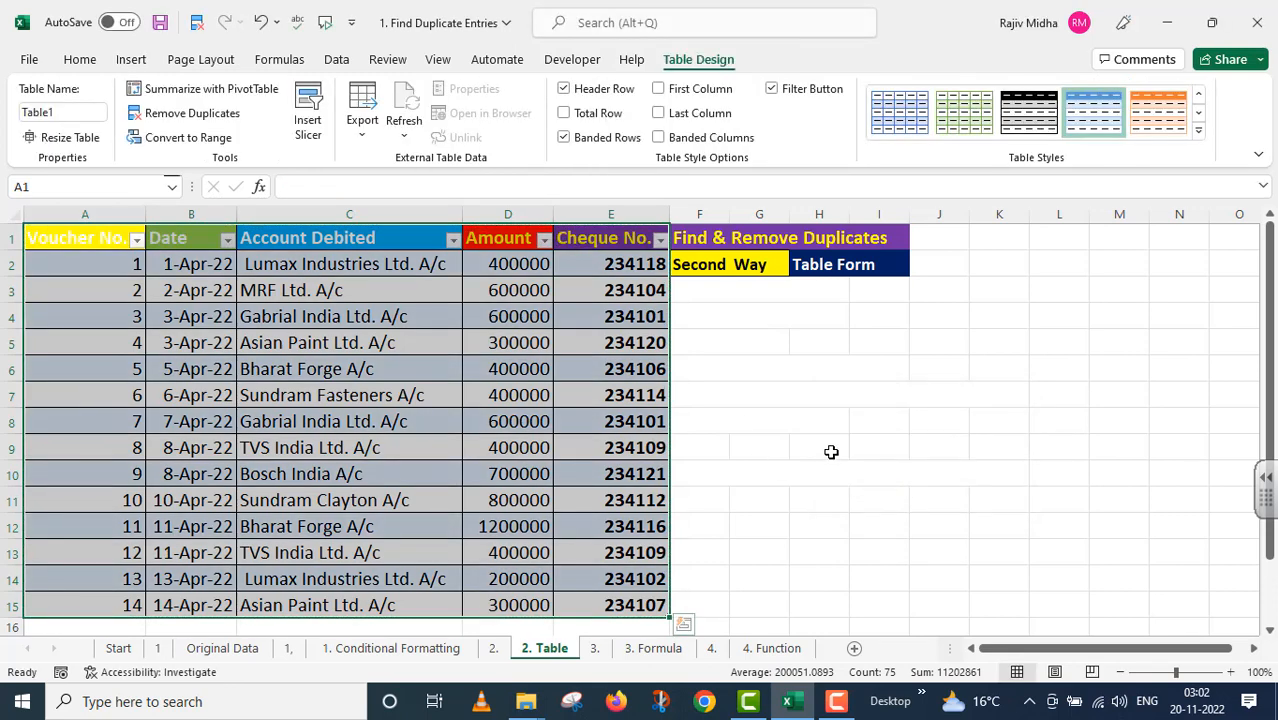
pyautogui.click(831, 452)
pyautogui.hotkey('ctrl', 'Home')
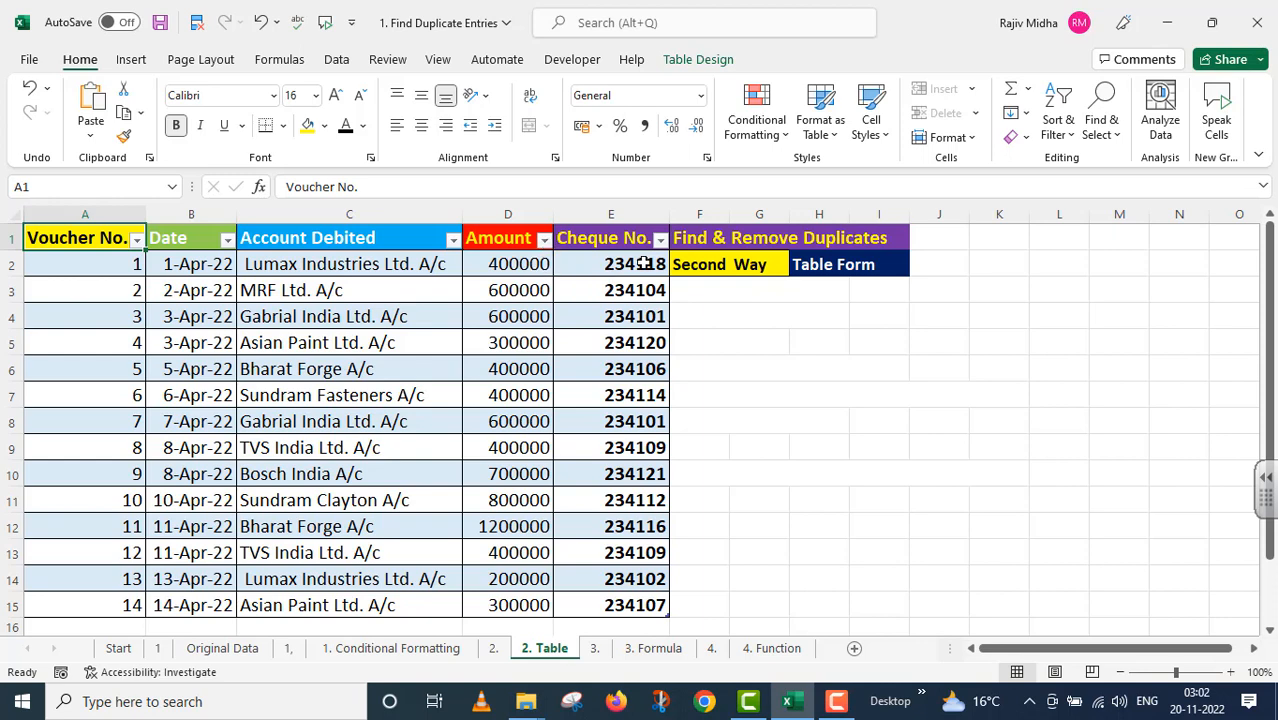
# Remove duplicate rows from the table, comparing only the Cheque No. column.
pyautogui.click(698, 60)
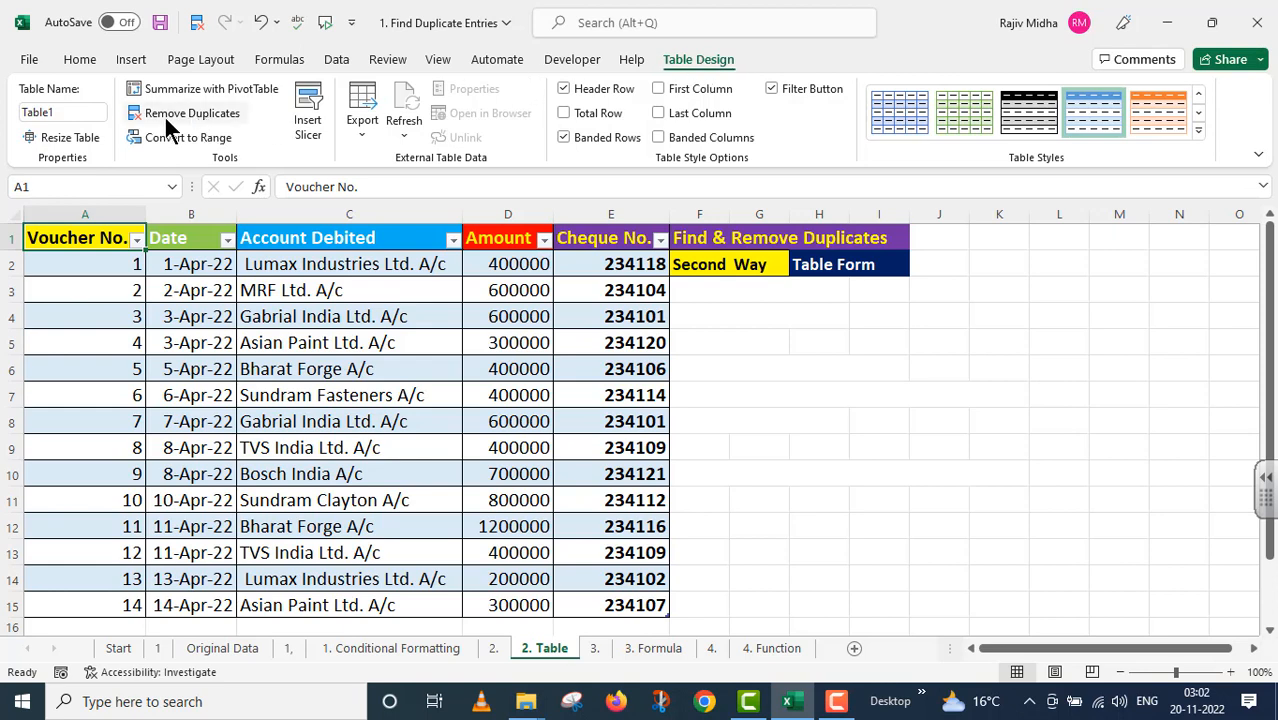
pyautogui.click(222, 118)
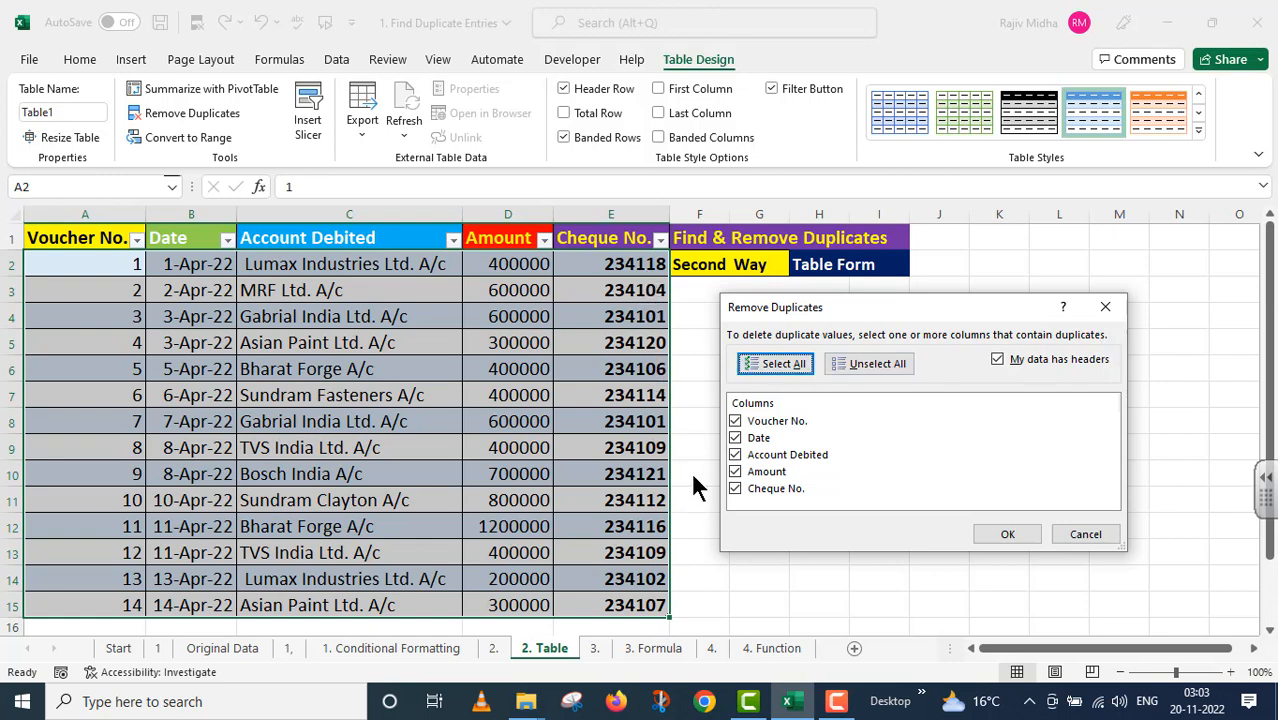
pyautogui.click(735, 420)
pyautogui.click(737, 438)
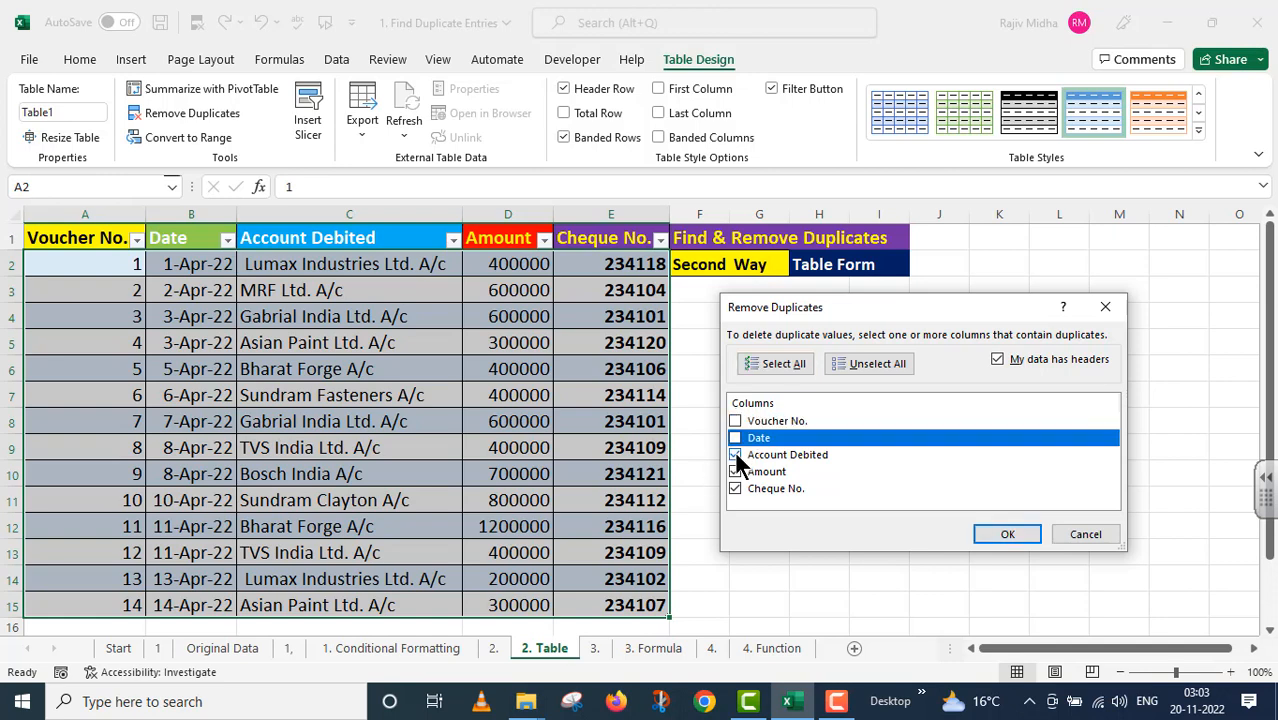
pyautogui.click(735, 455)
pyautogui.click(742, 471)
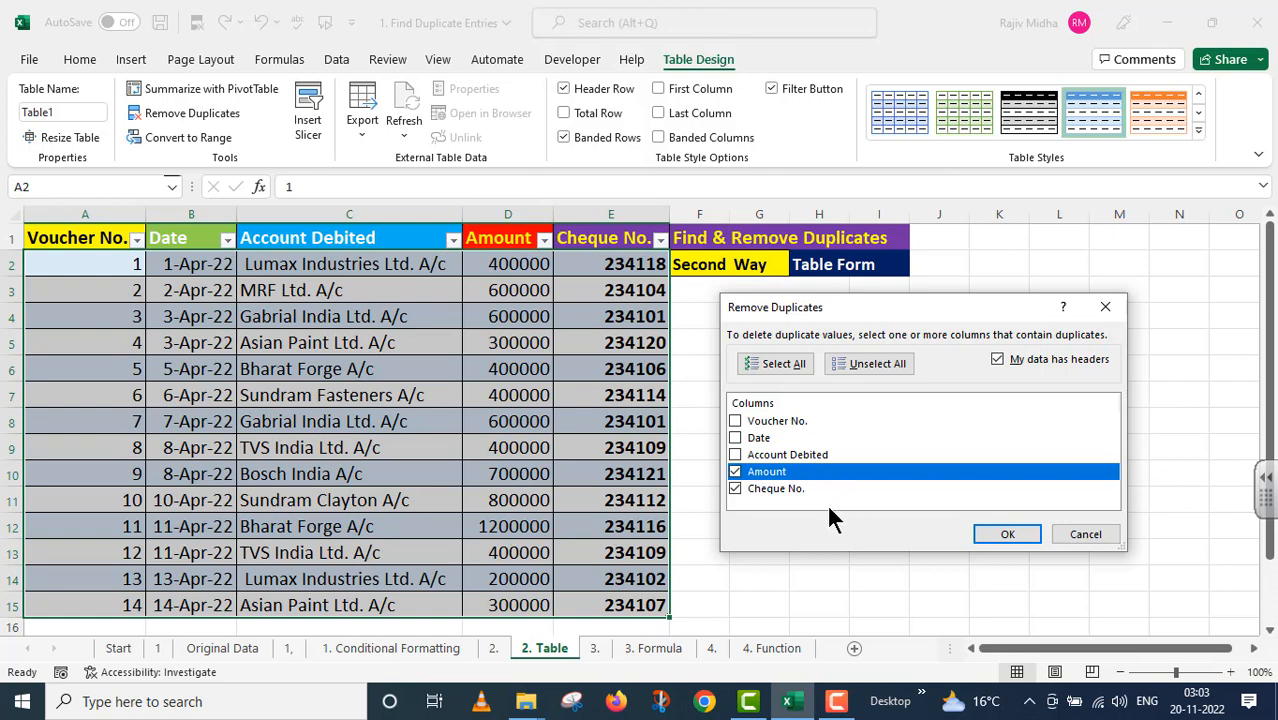
pyautogui.click(735, 471)
pyautogui.click(1006, 532)
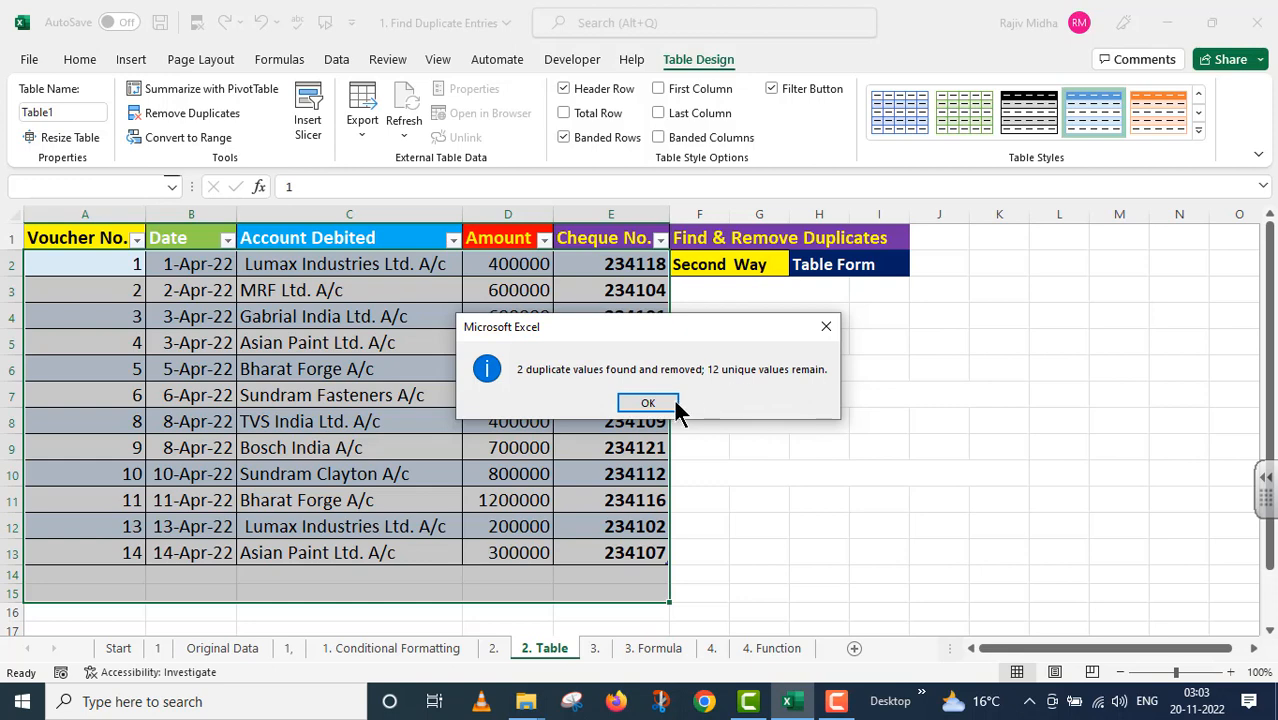
pyautogui.click(648, 403)
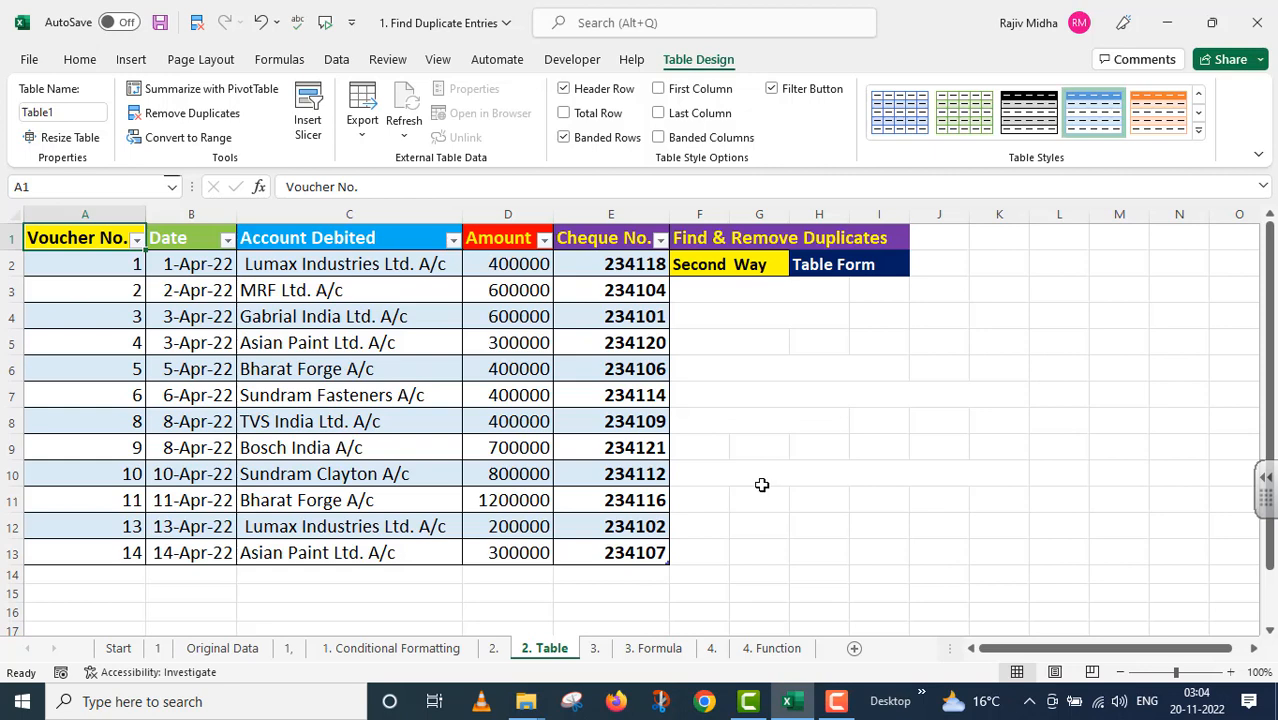
# Set the font color of the hidden notes in F3:K13 to black.
pyautogui.moveTo(697, 290); pyautogui.dragTo(988, 546)
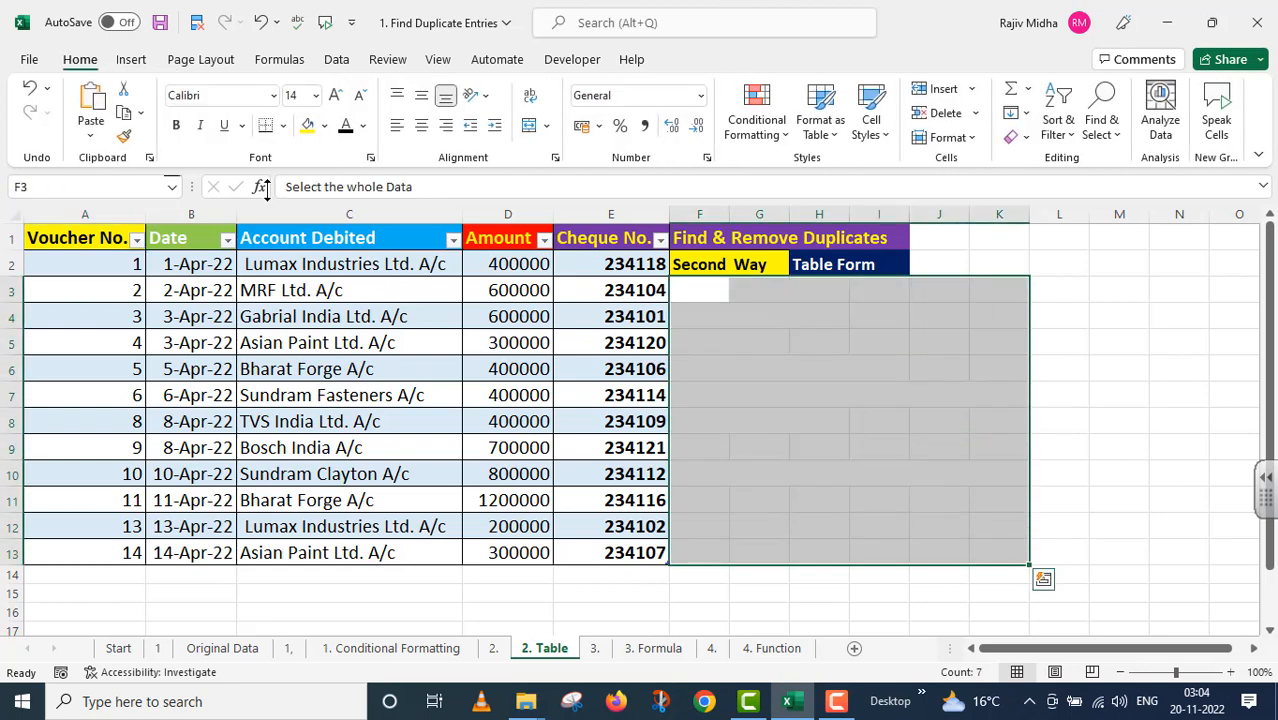
pyautogui.click(347, 128)
pyautogui.click(1082, 390)
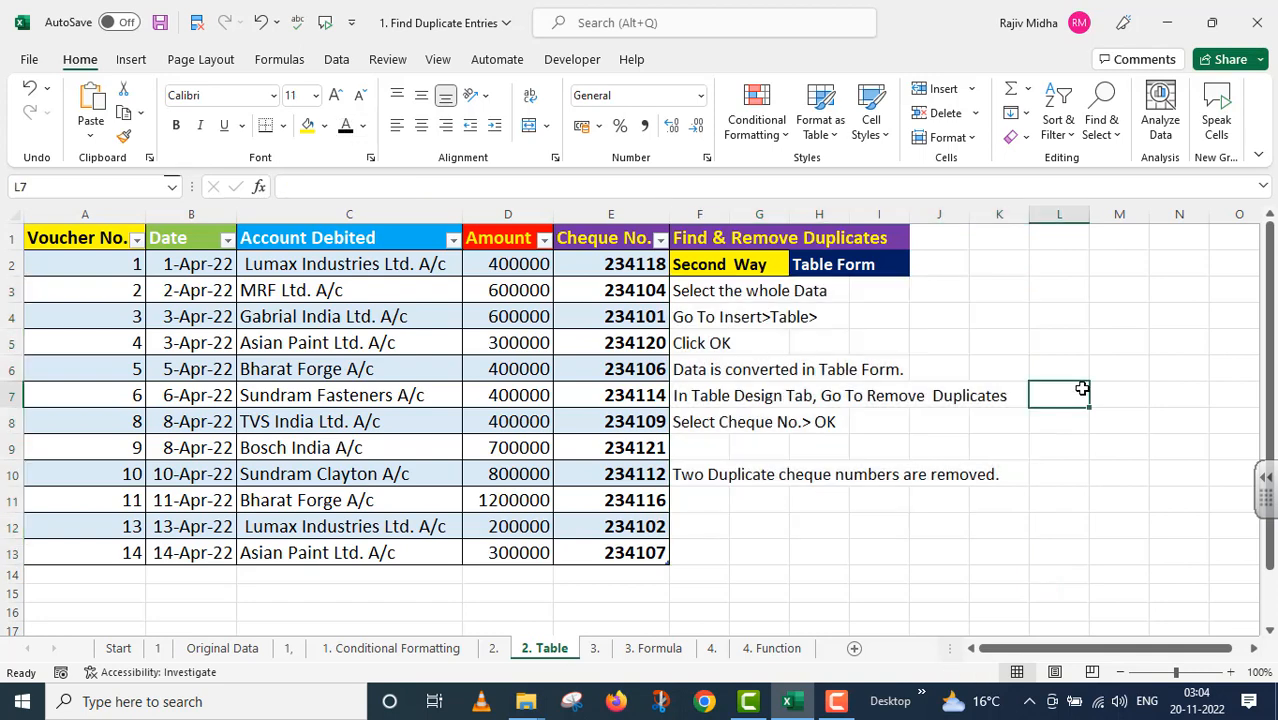
# On the 3. Formula sheet, sort cheque numbers E2:E15 from smallest to largest, continuing with the current selection only.
pyautogui.click(652, 649)
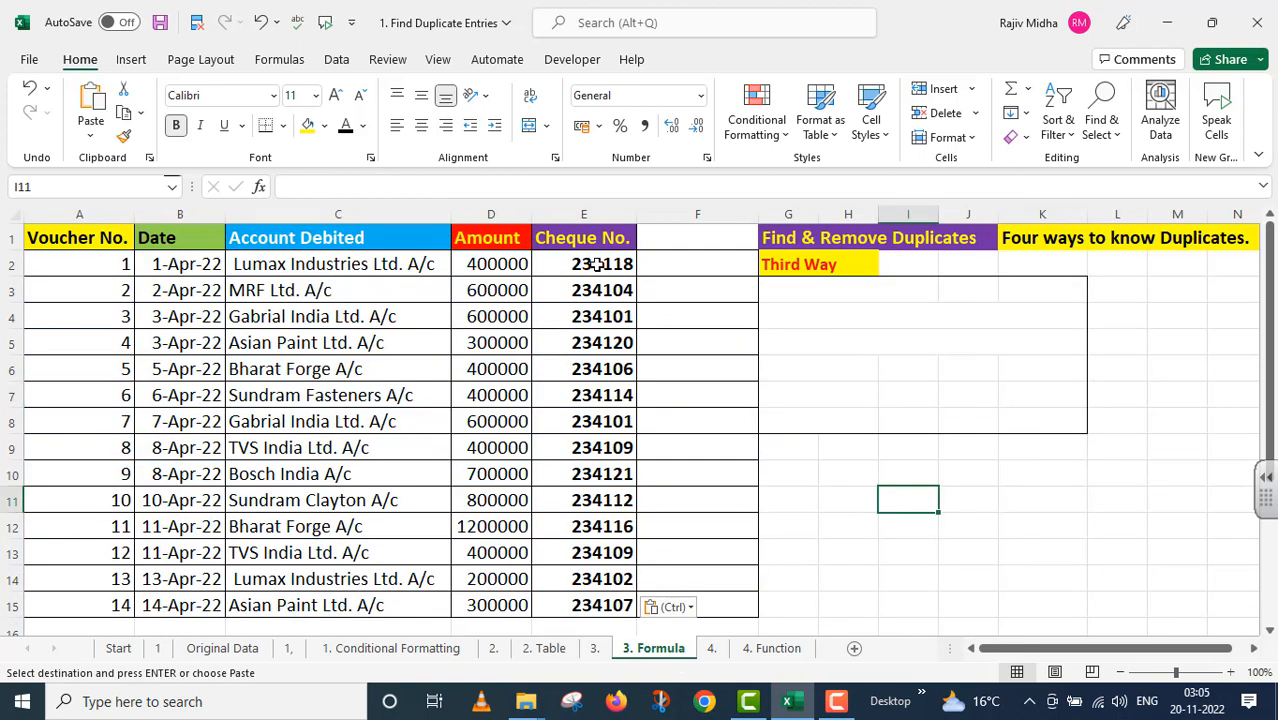
pyautogui.moveTo(597, 261); pyautogui.dragTo(598, 606)
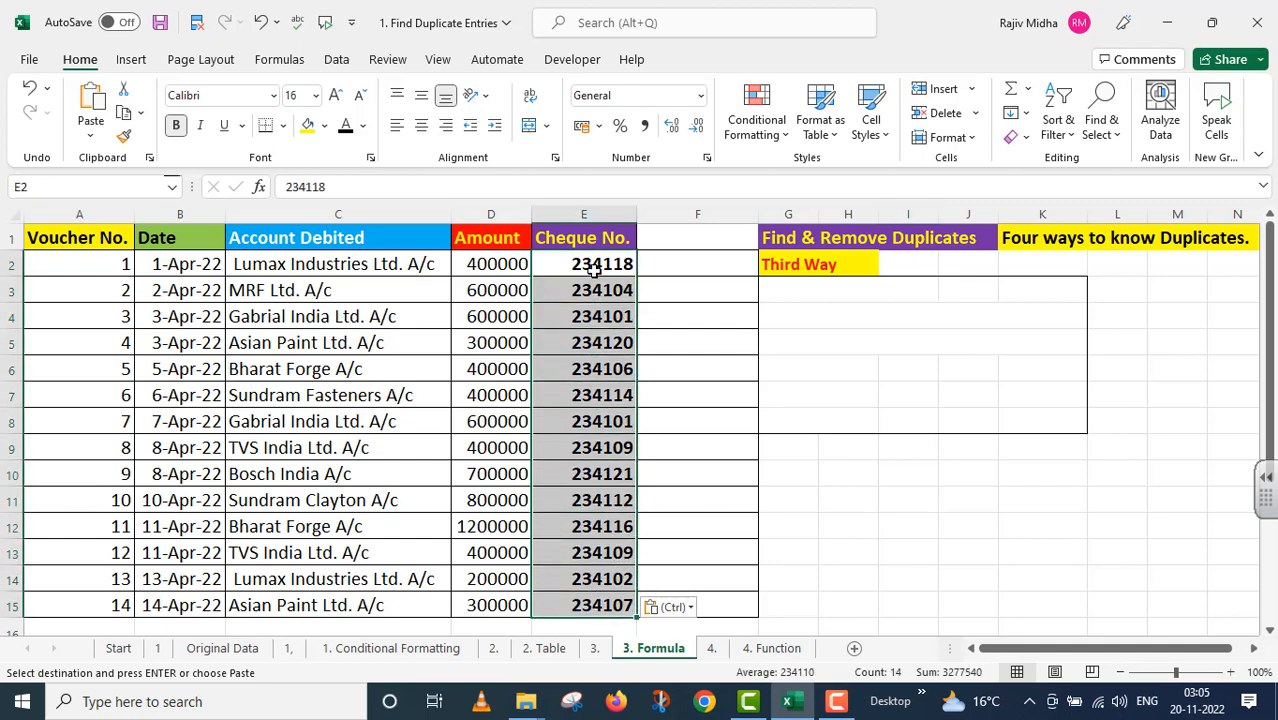
pyautogui.click(1068, 138)
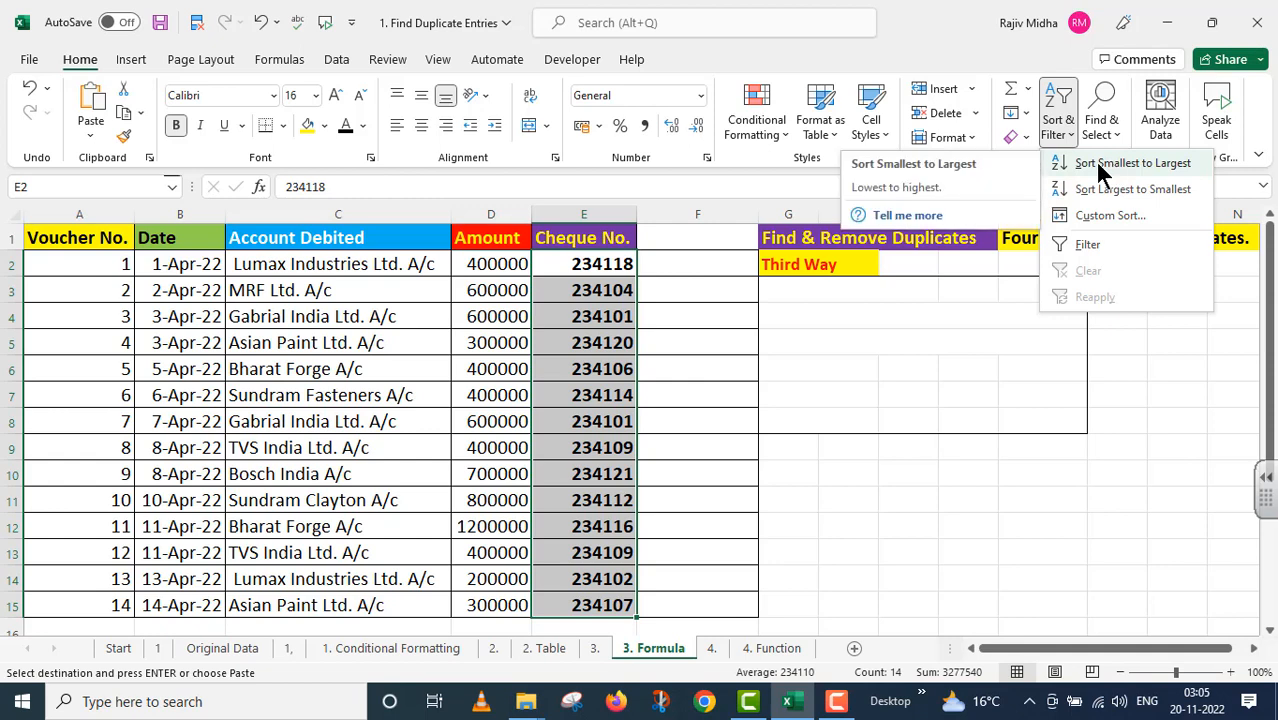
pyautogui.click(1100, 170)
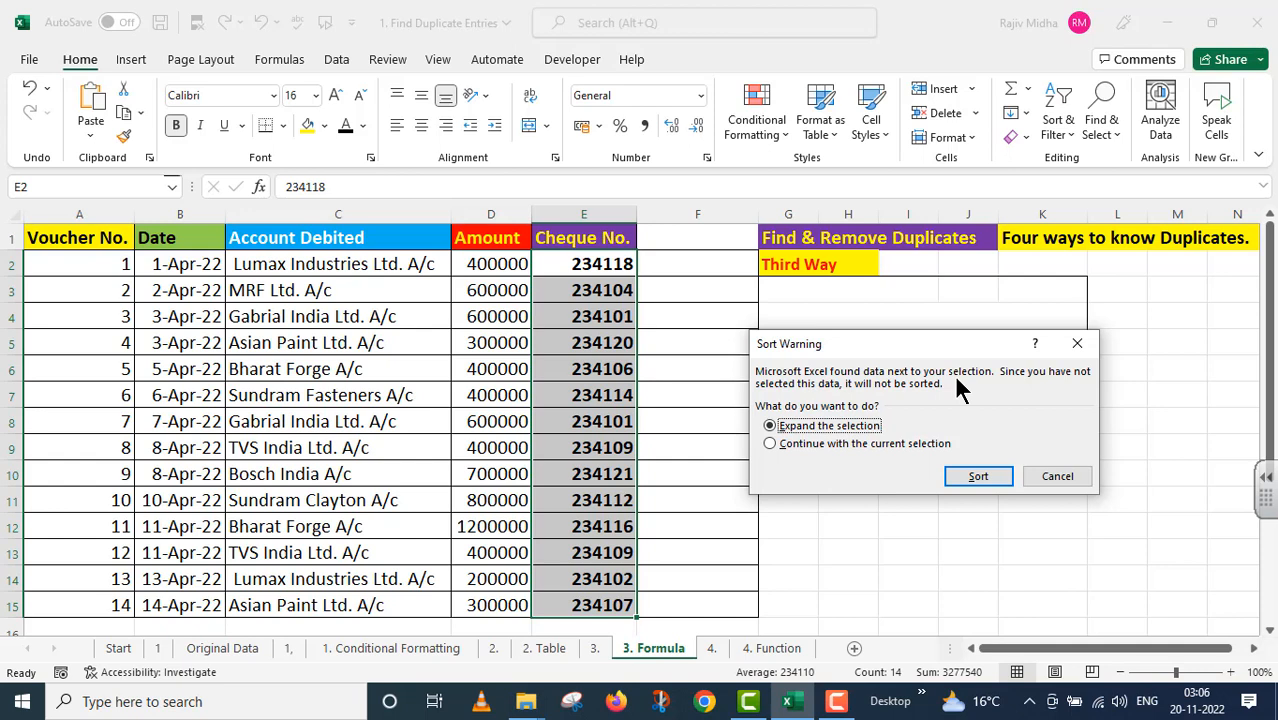
pyautogui.click(769, 445)
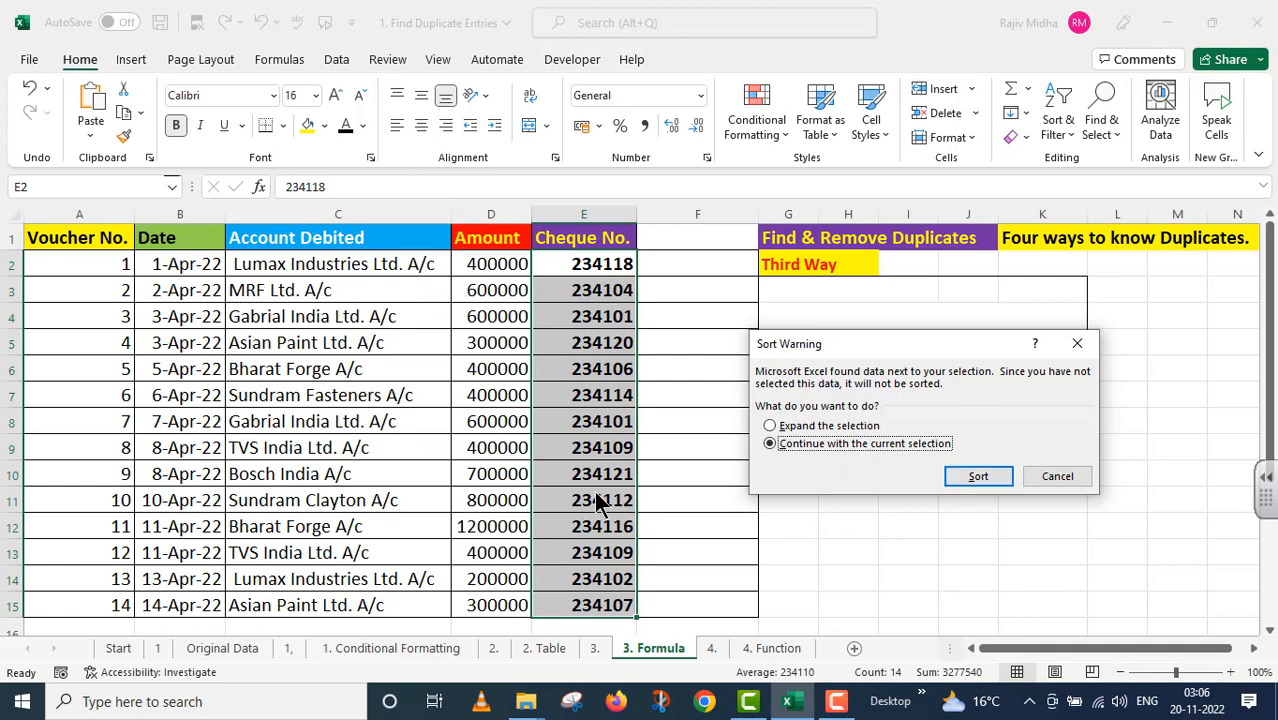
pyautogui.click(996, 480)
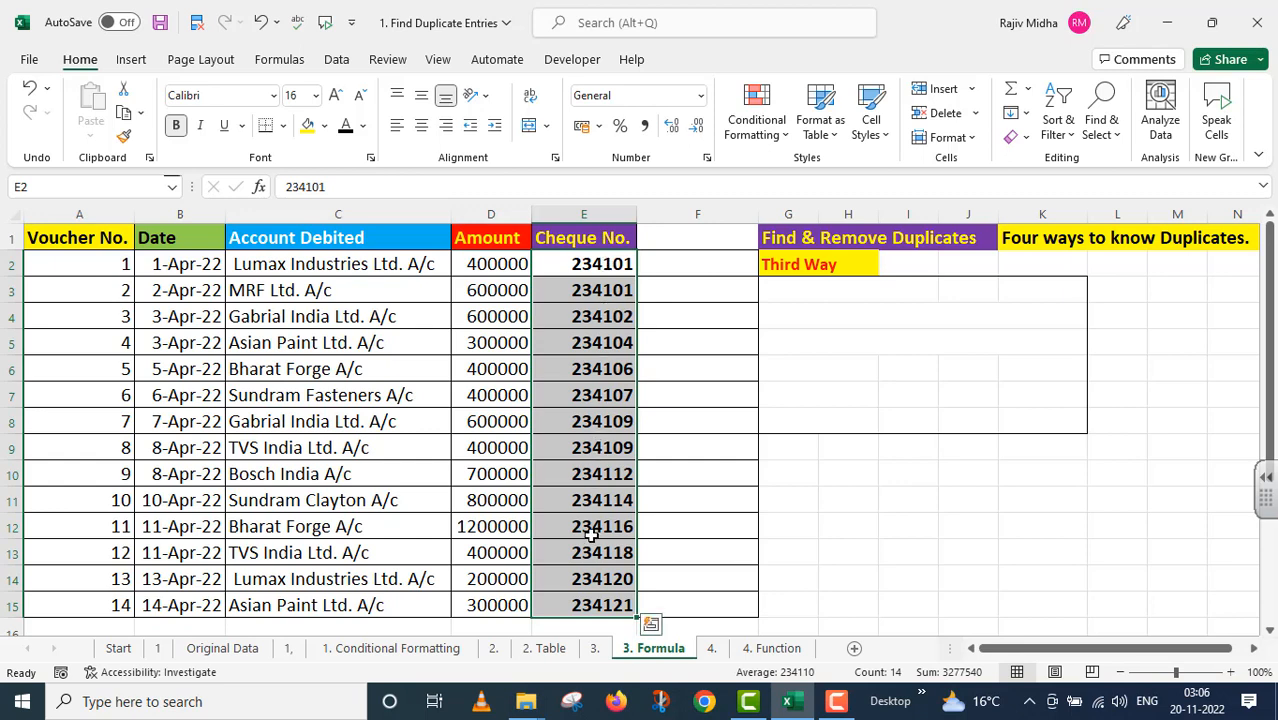
# Enter the heading TRUE/FALSE in cell F1 beside the Cheque No. column.
pyautogui.click(675, 238)
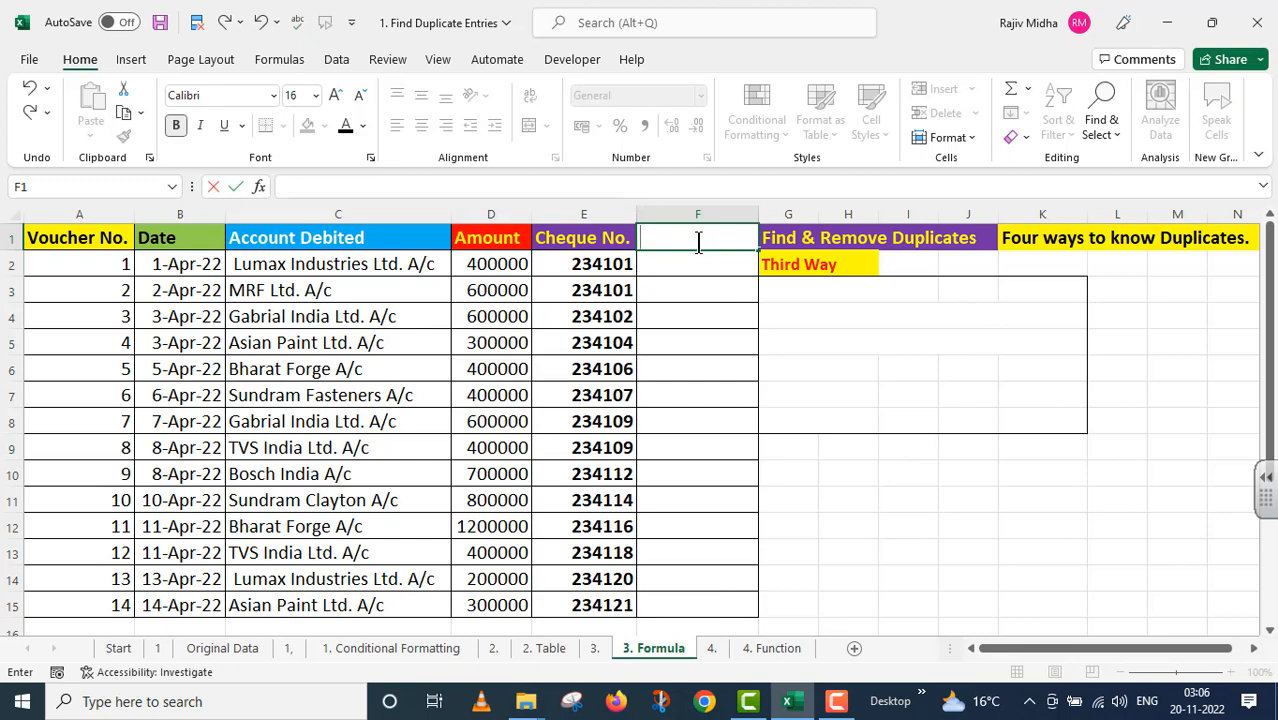
pyautogui.write('TRUE/FALS')
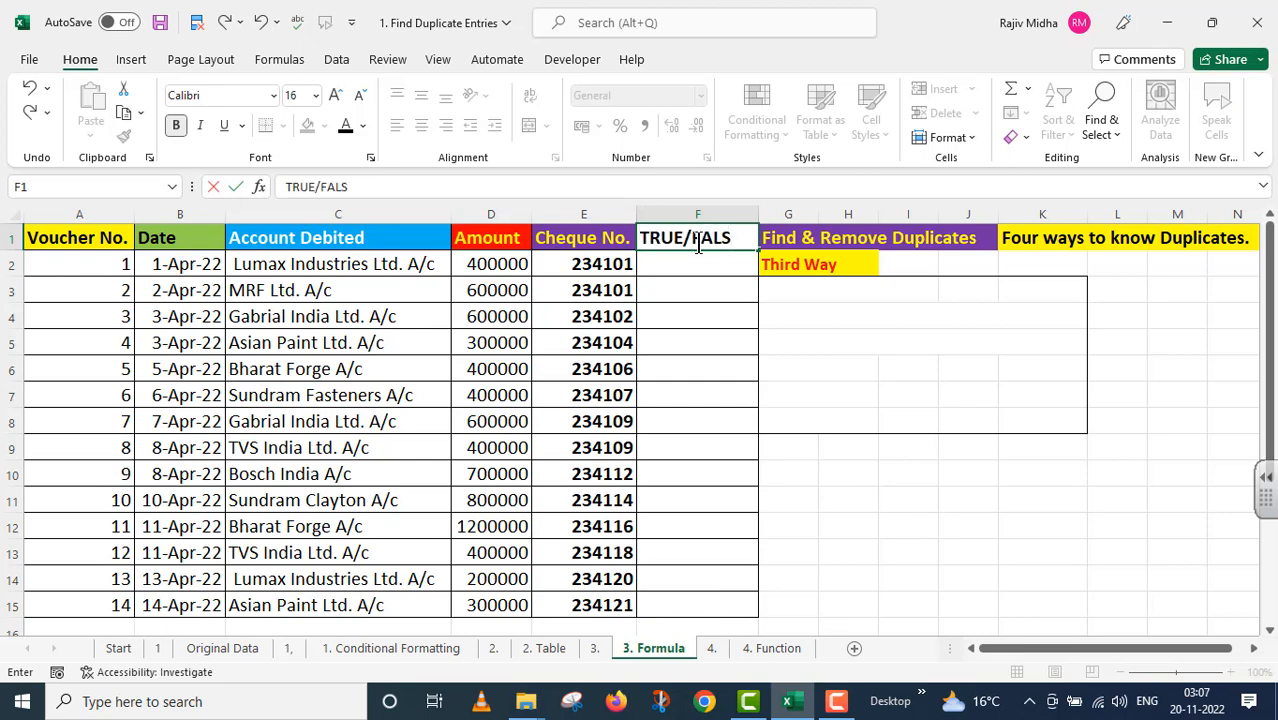
pyautogui.write('E')
pyautogui.press('Return')
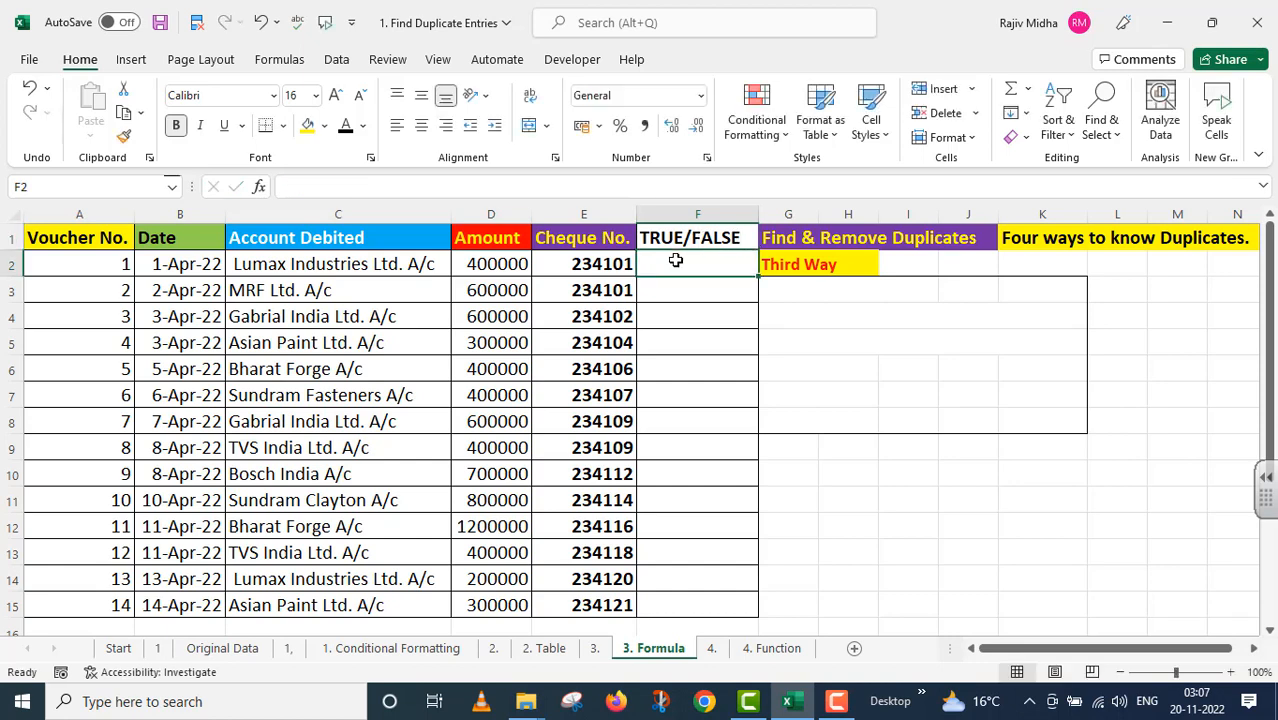
# Enter the formula =E2=E3 in cell F2 to compare the first two cheque numbers.
pyautogui.write('=')
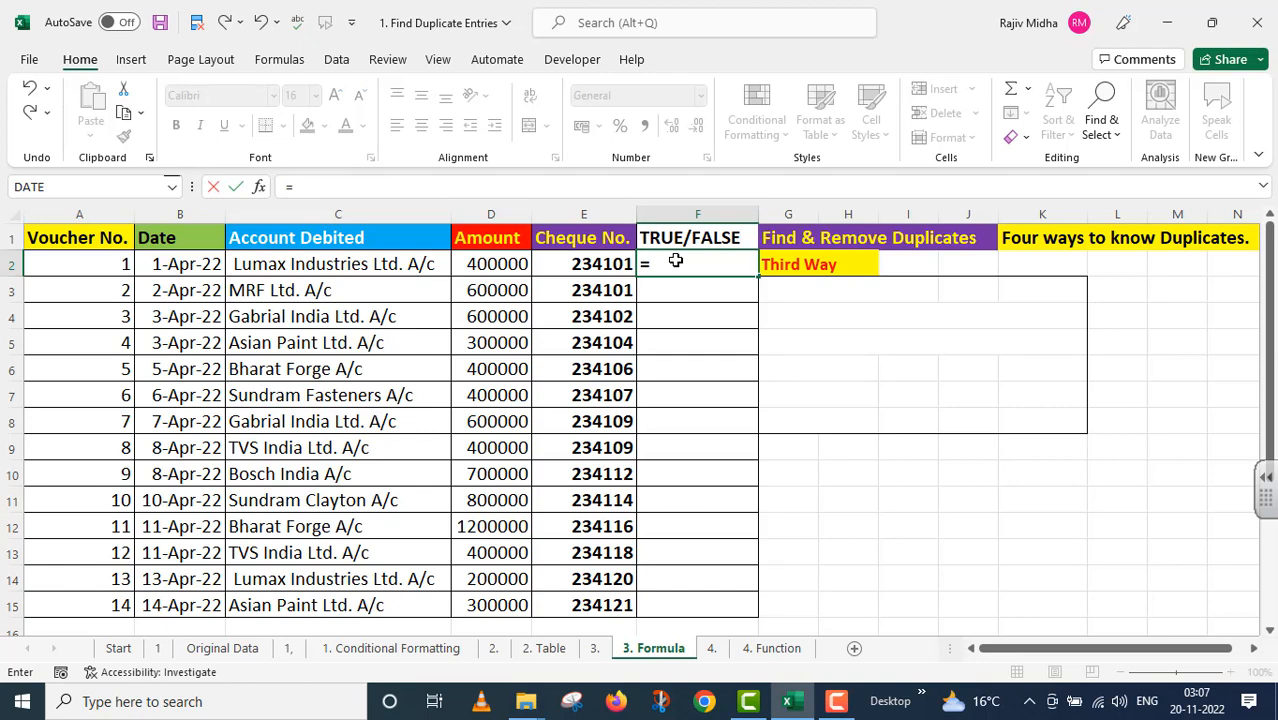
pyautogui.click(585, 263)
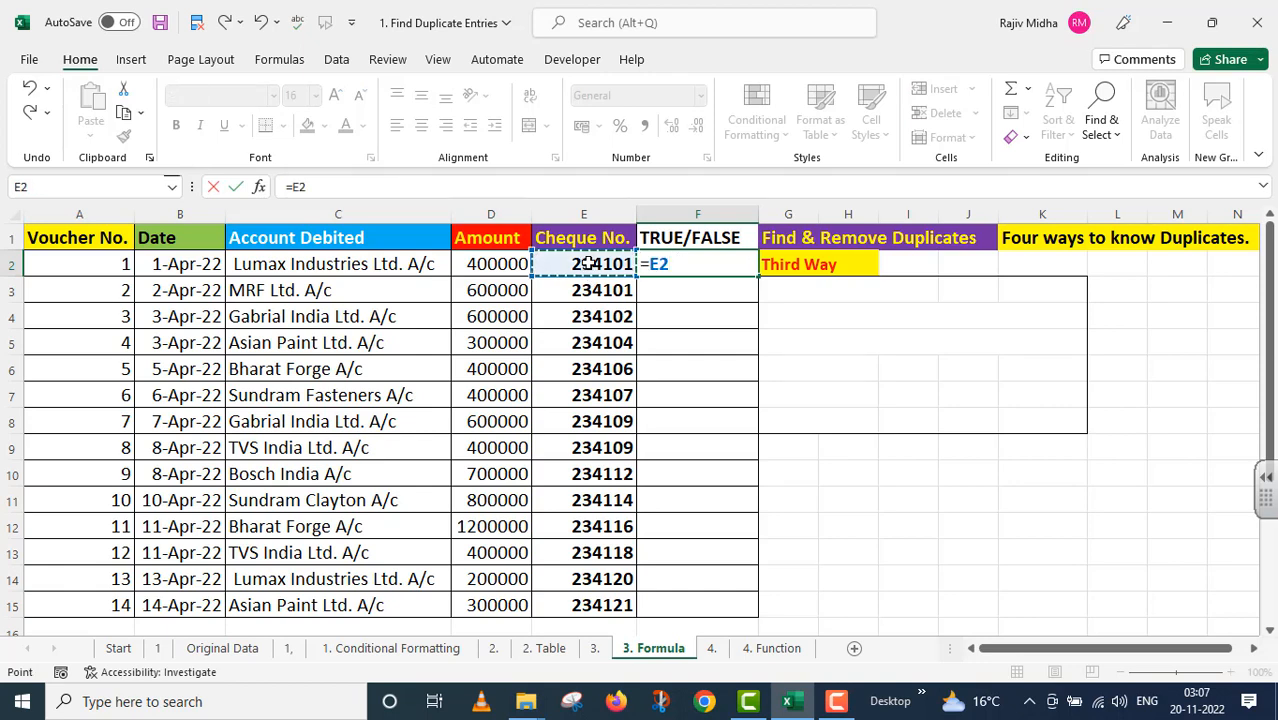
pyautogui.write('=')
pyautogui.click(606, 290)
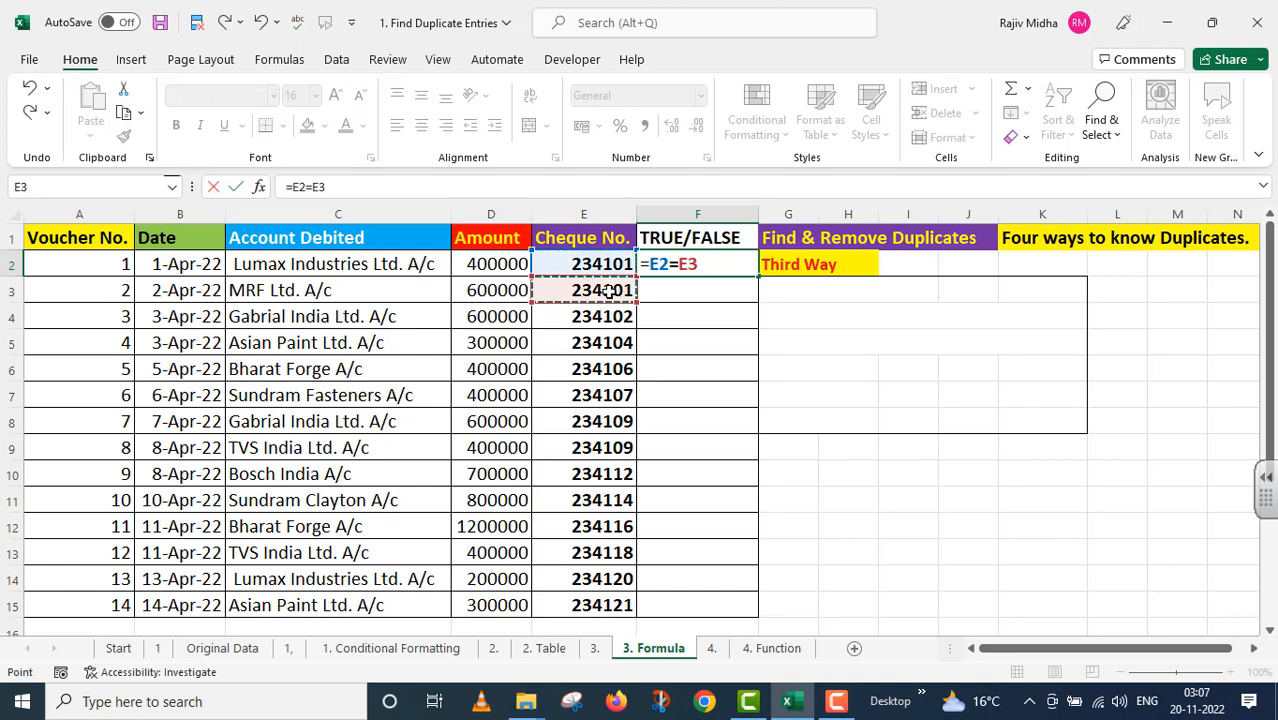
pyautogui.press('Return')
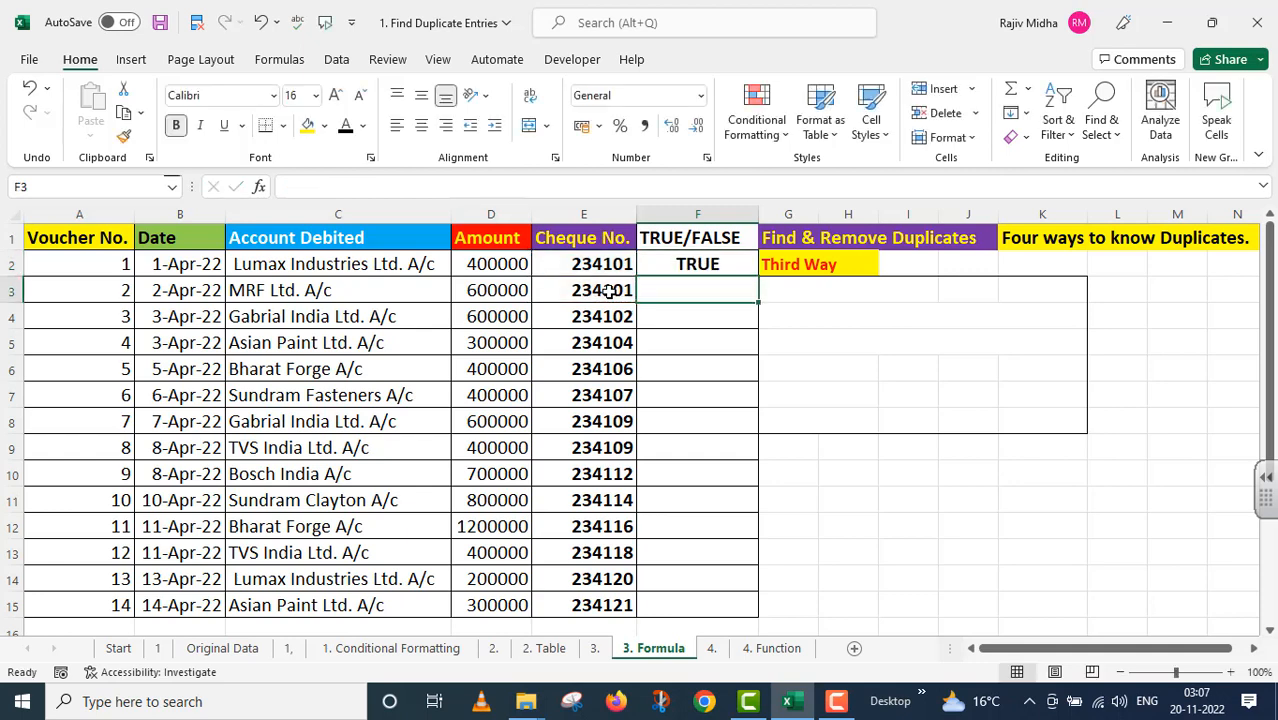
# Fill the F2 comparison formula down the TRUE/FALSE column to F15.
pyautogui.click(731, 263)
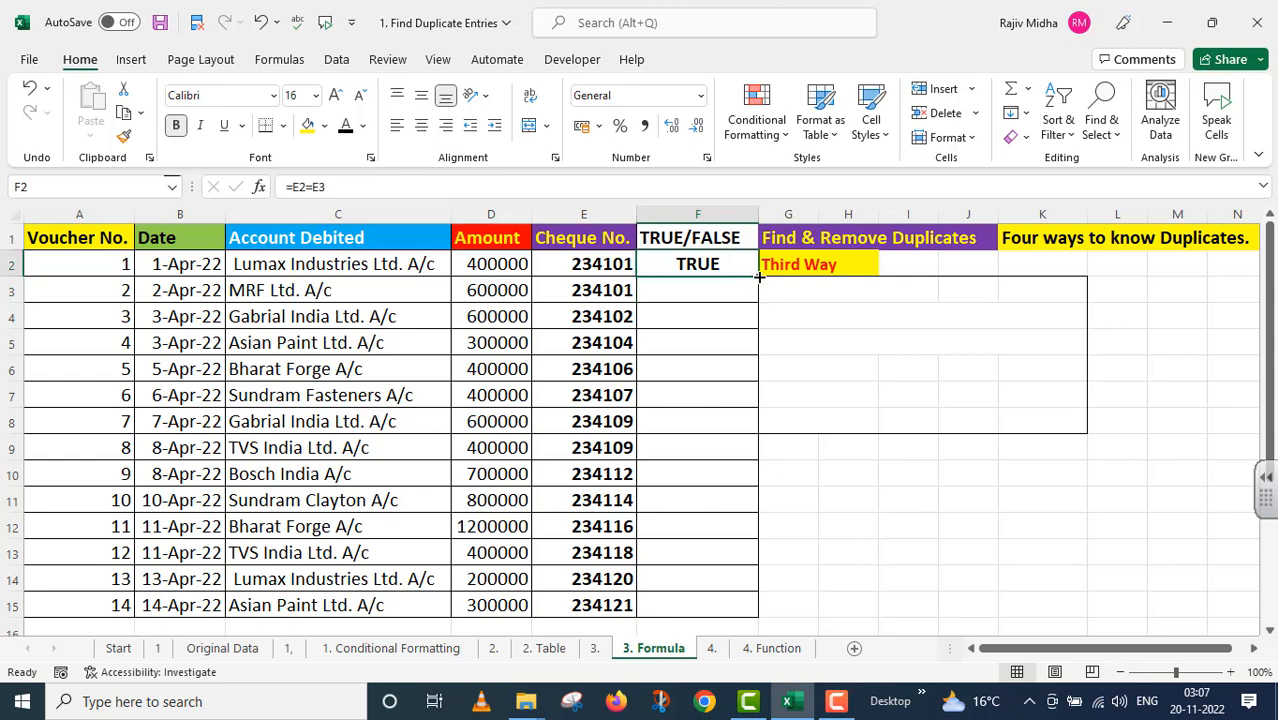
pyautogui.moveTo(758, 277); pyautogui.dragTo(755, 610)
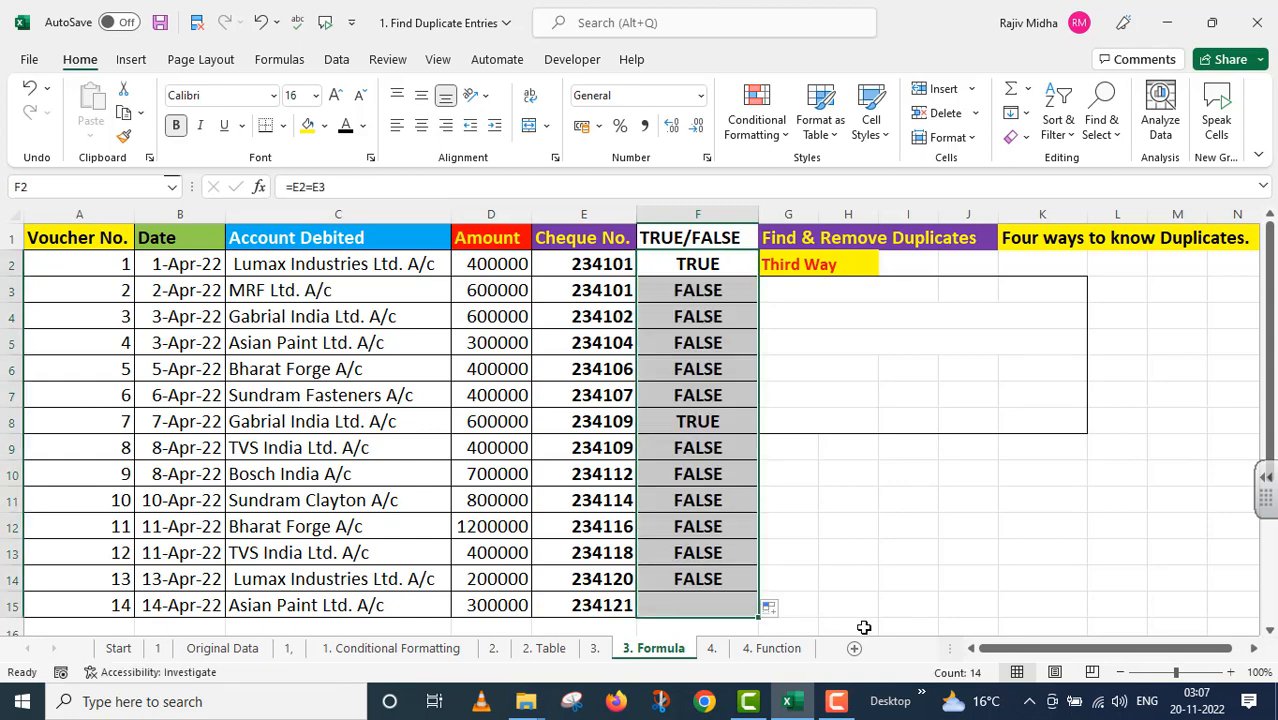
pyautogui.click(684, 421)
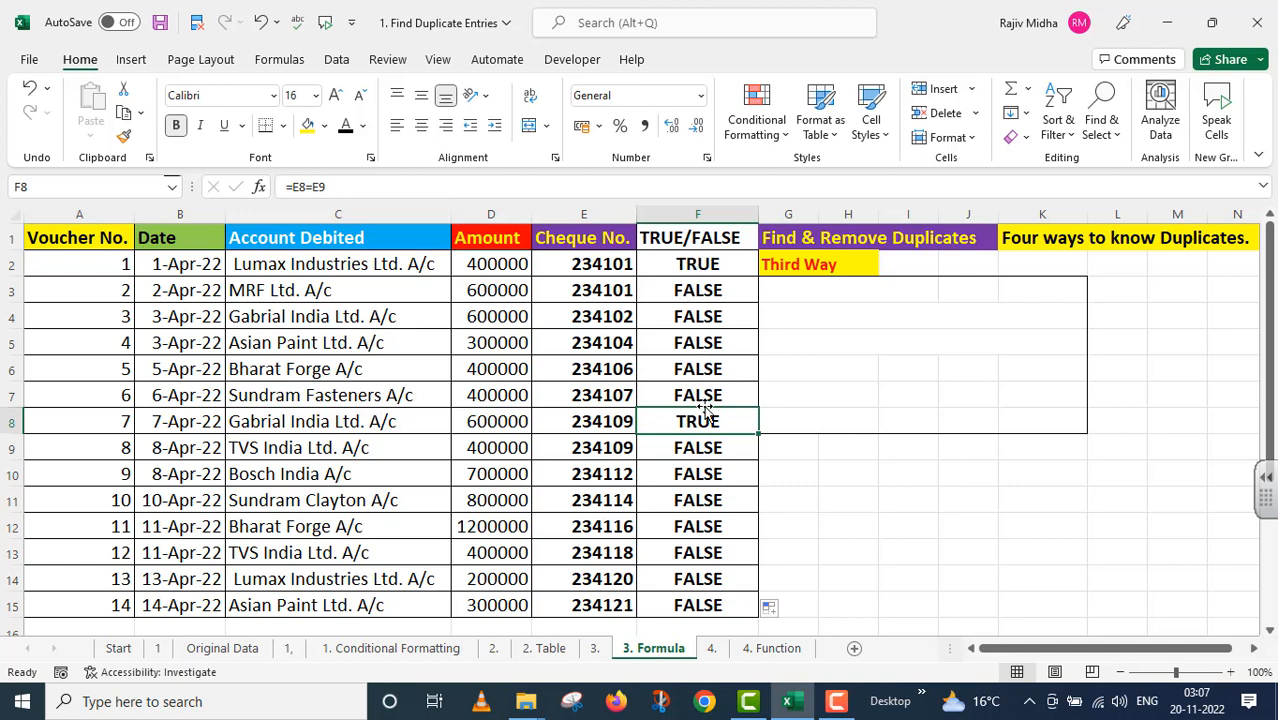
# Add filters to the header row and filter the TRUE/FALSE column to show only TRUE rows.
pyautogui.click(735, 240)
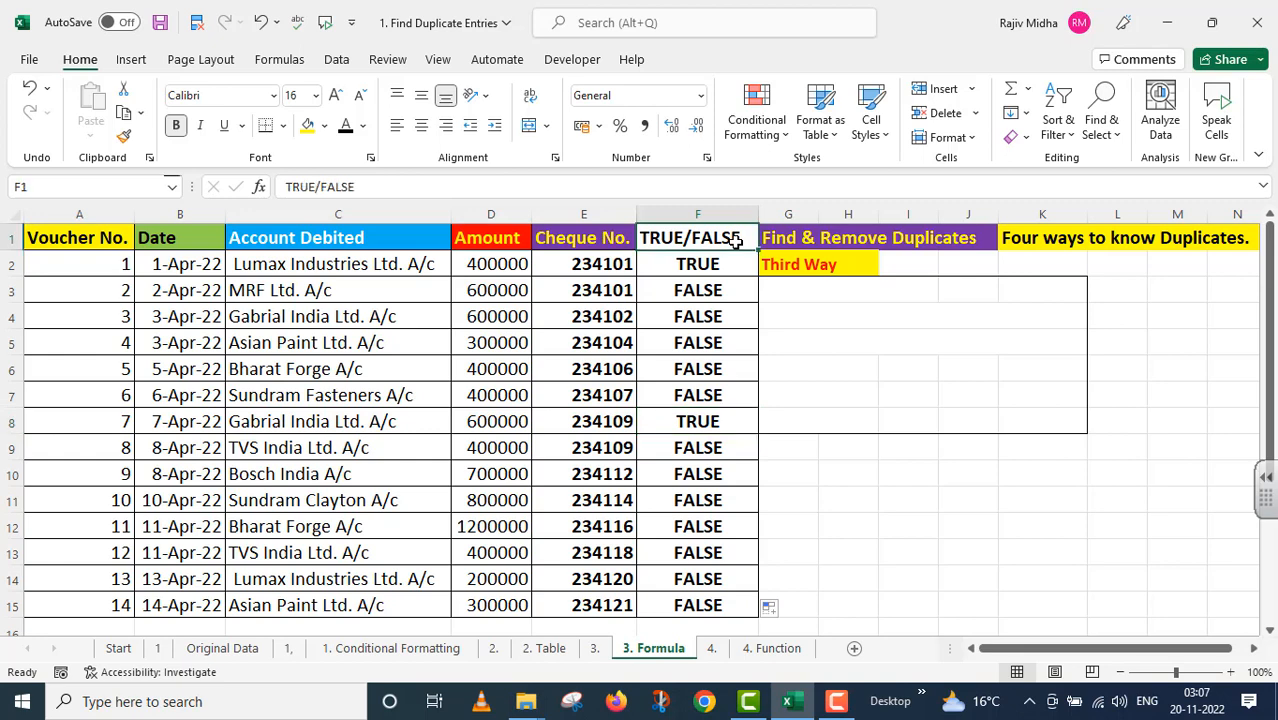
pyautogui.click(1072, 129)
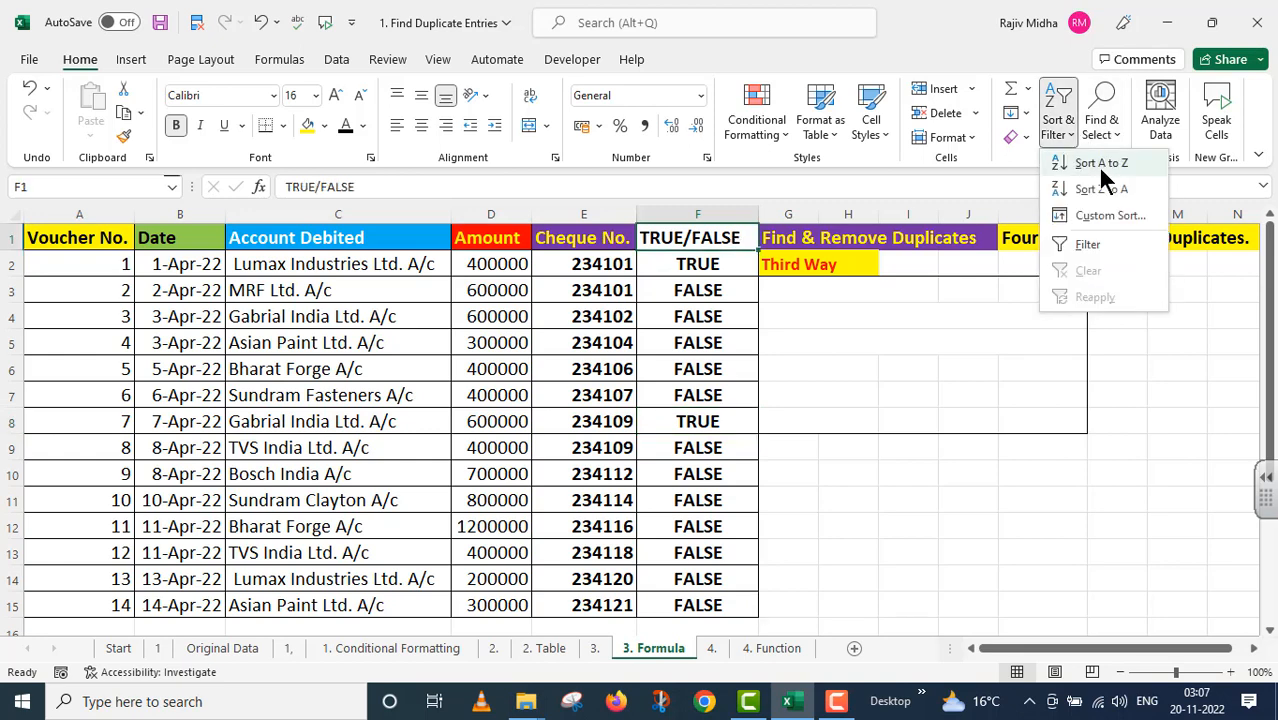
pyautogui.click(1087, 246)
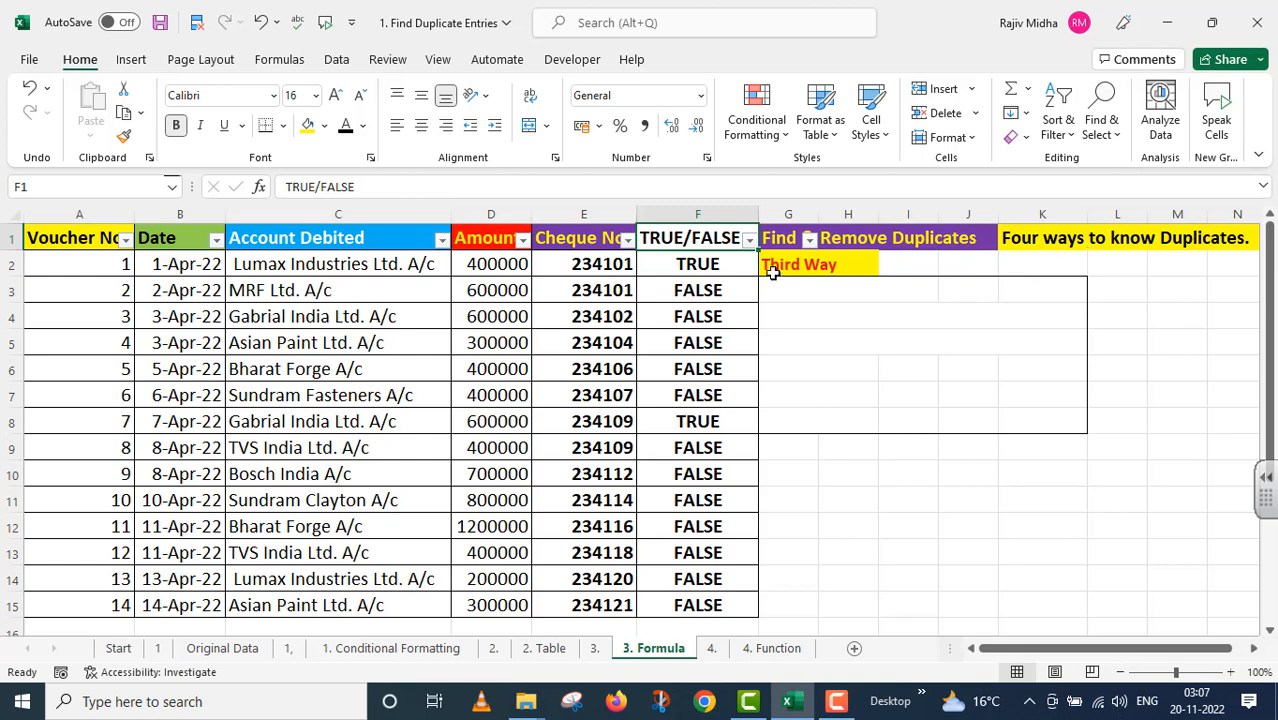
pyautogui.click(749, 240)
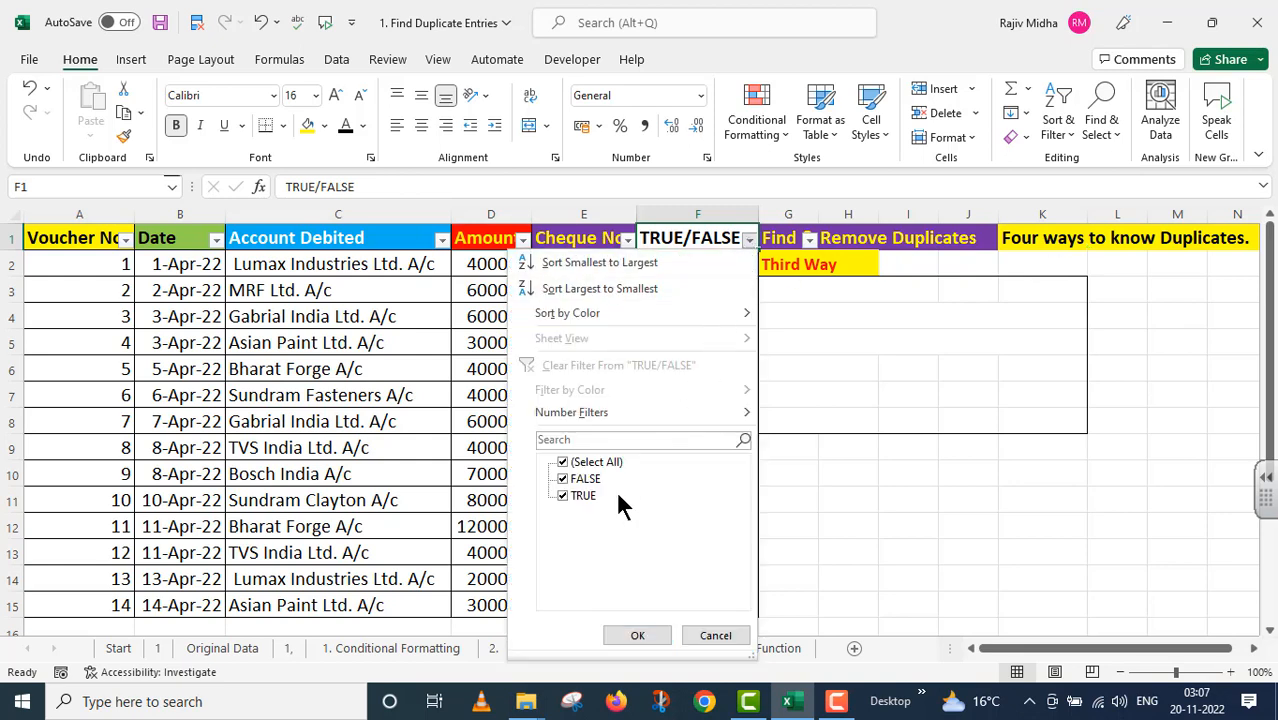
pyautogui.click(567, 484)
pyautogui.click(637, 635)
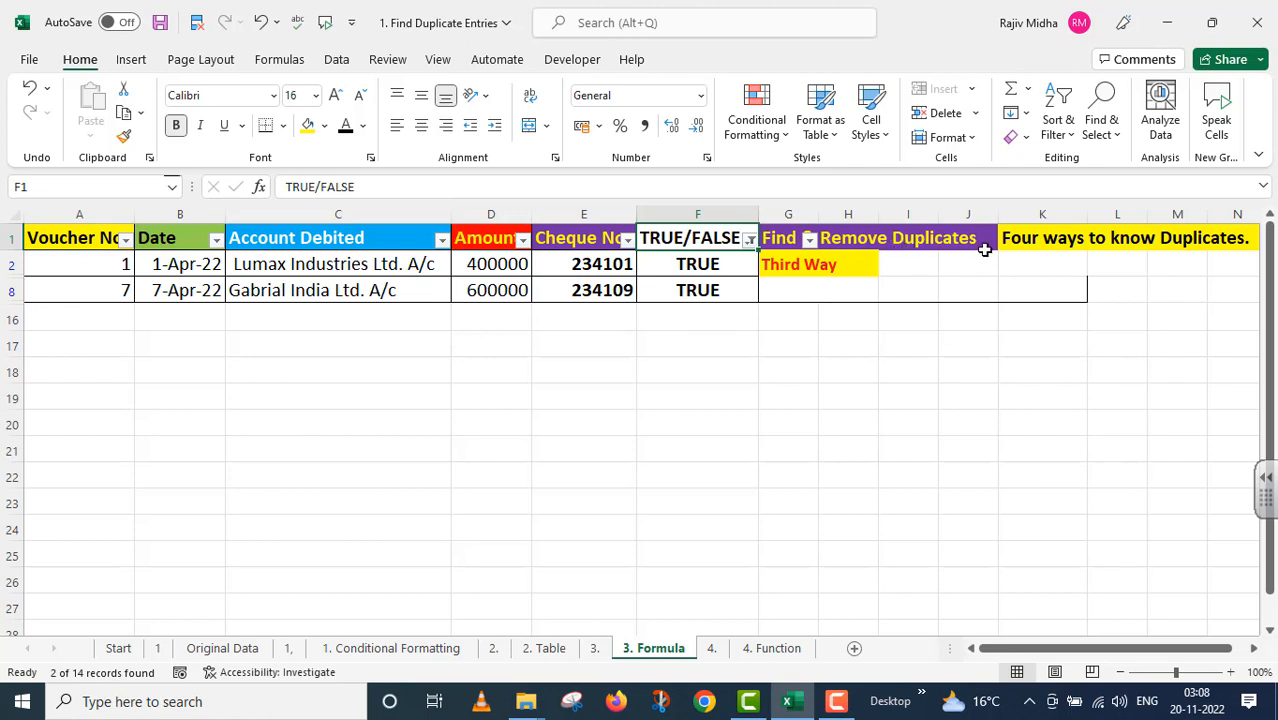
# Bring the FALSE rows back into view and filter the TRUE/FALSE column to TRUE only once more.
pyautogui.click(749, 239)
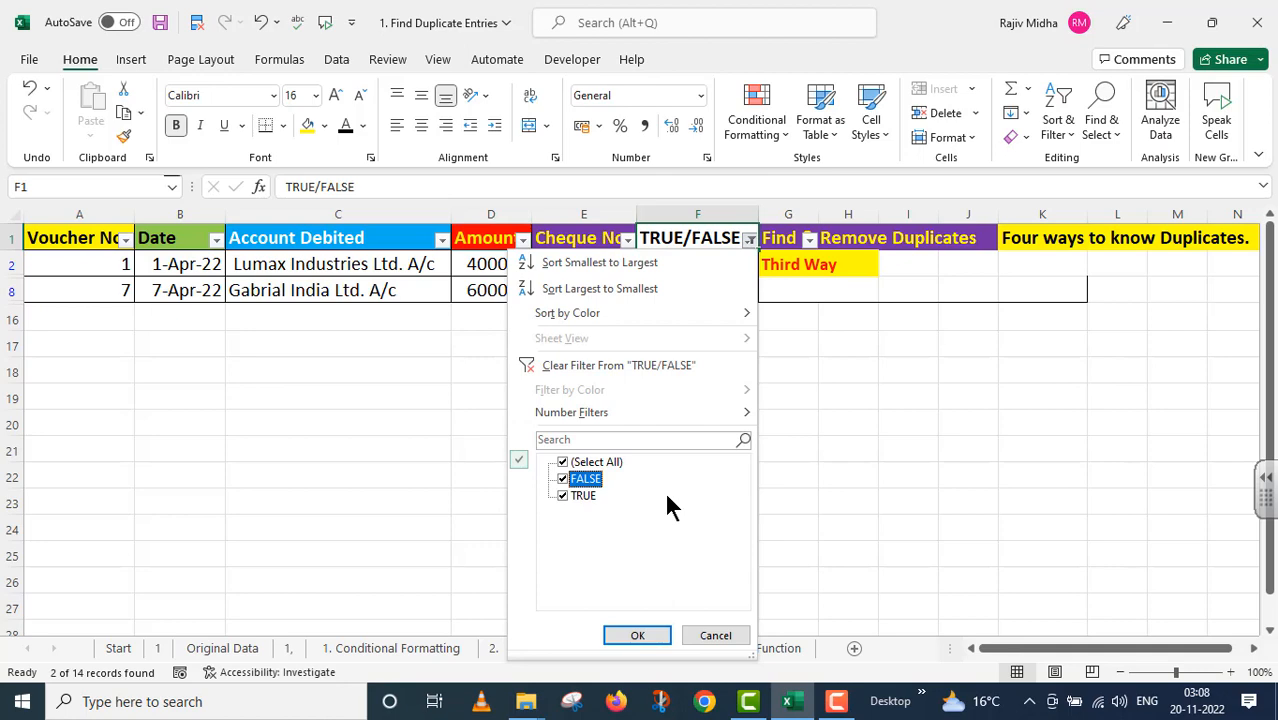
pyautogui.click(633, 636)
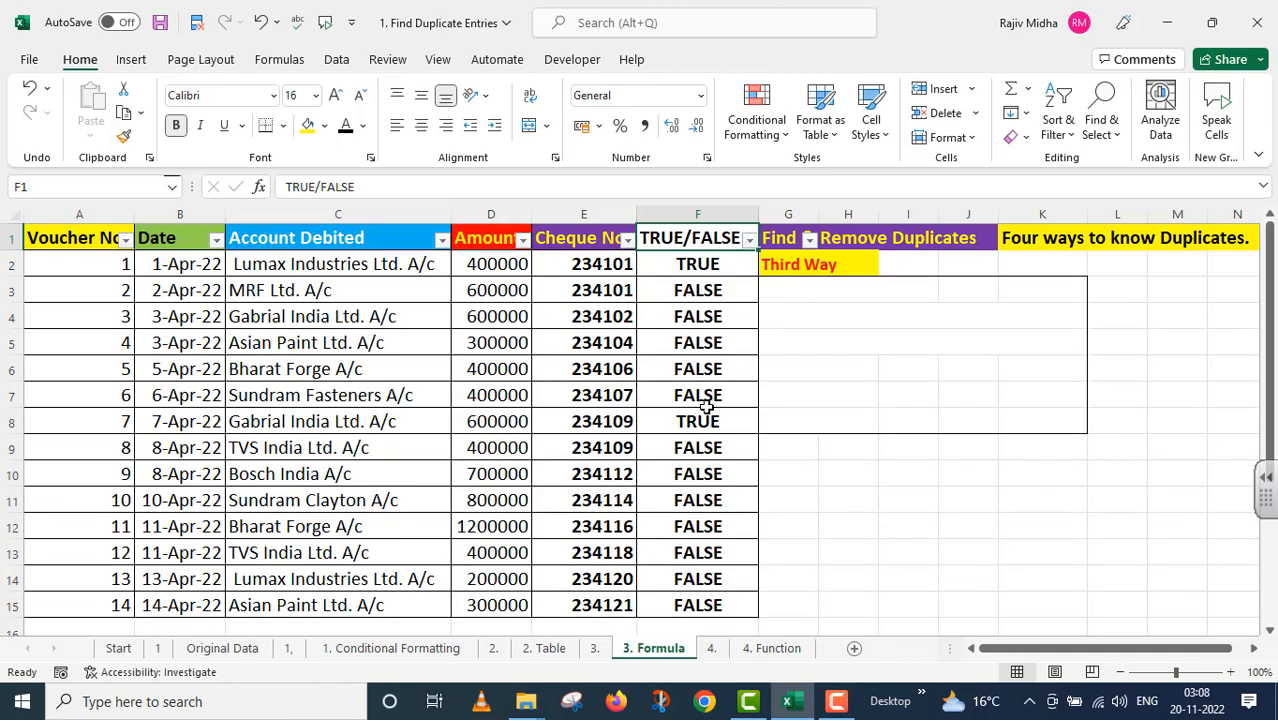
pyautogui.click(749, 240)
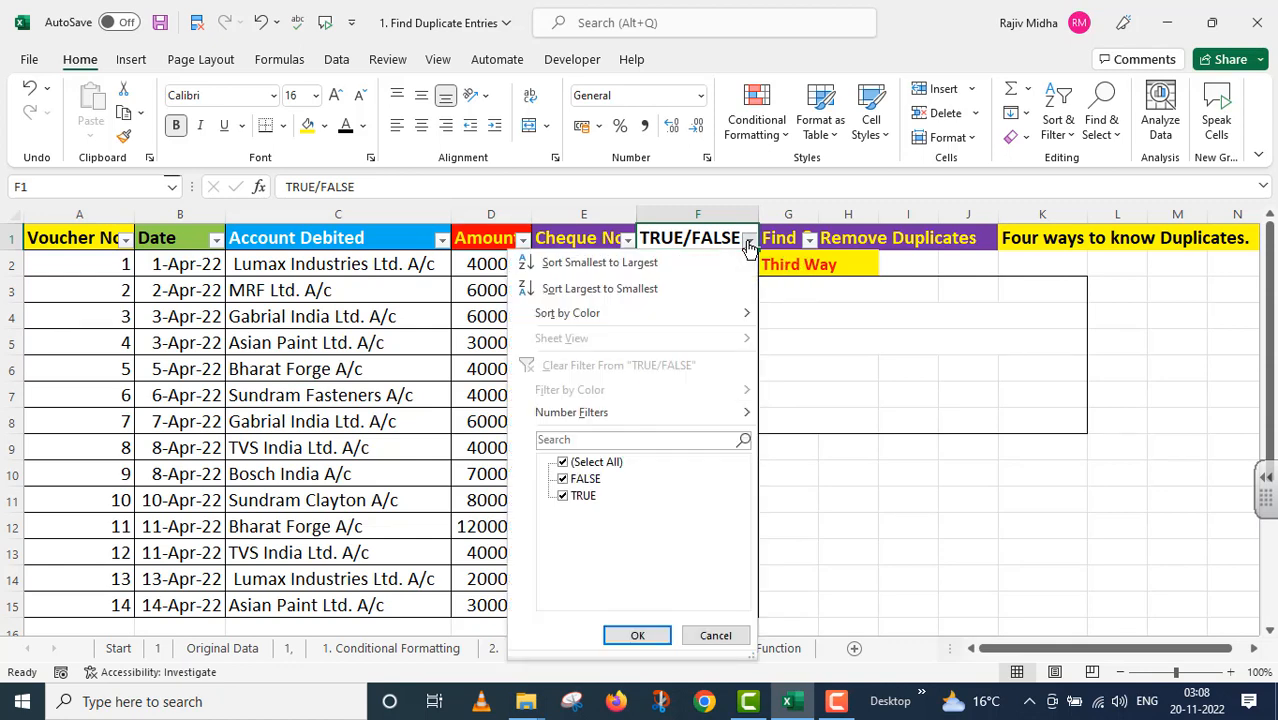
pyautogui.click(565, 478)
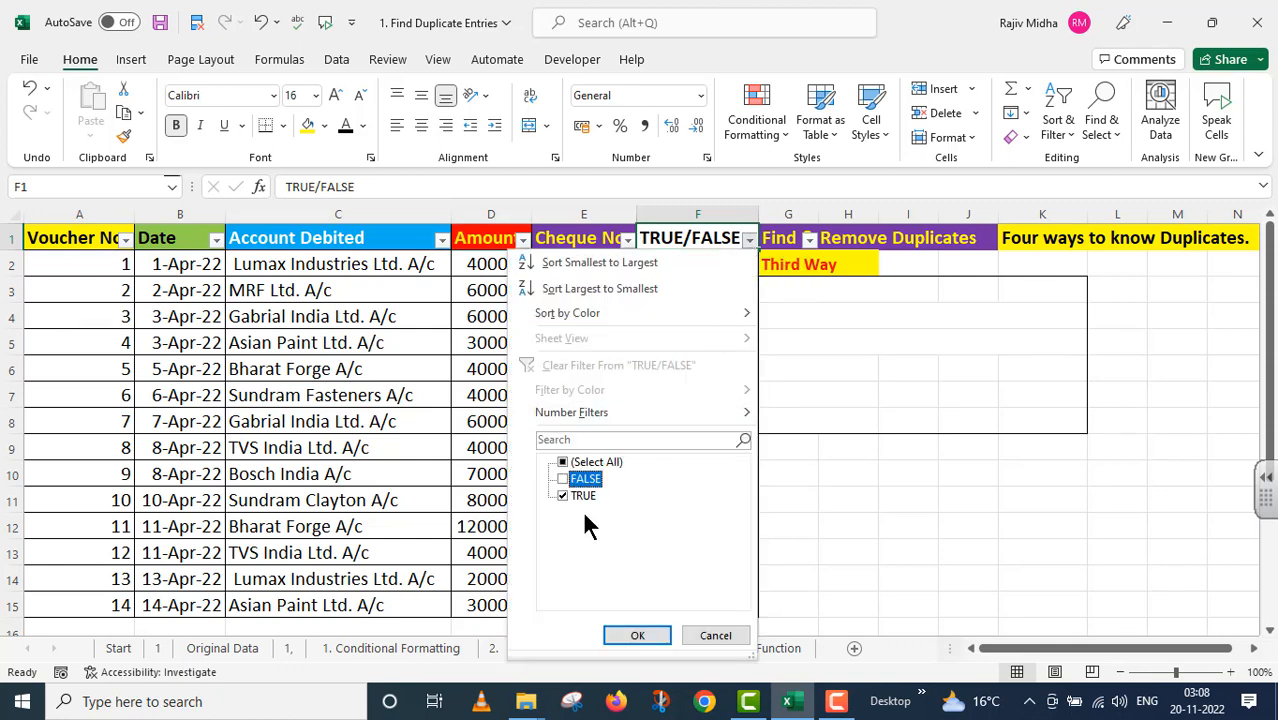
pyautogui.click(634, 637)
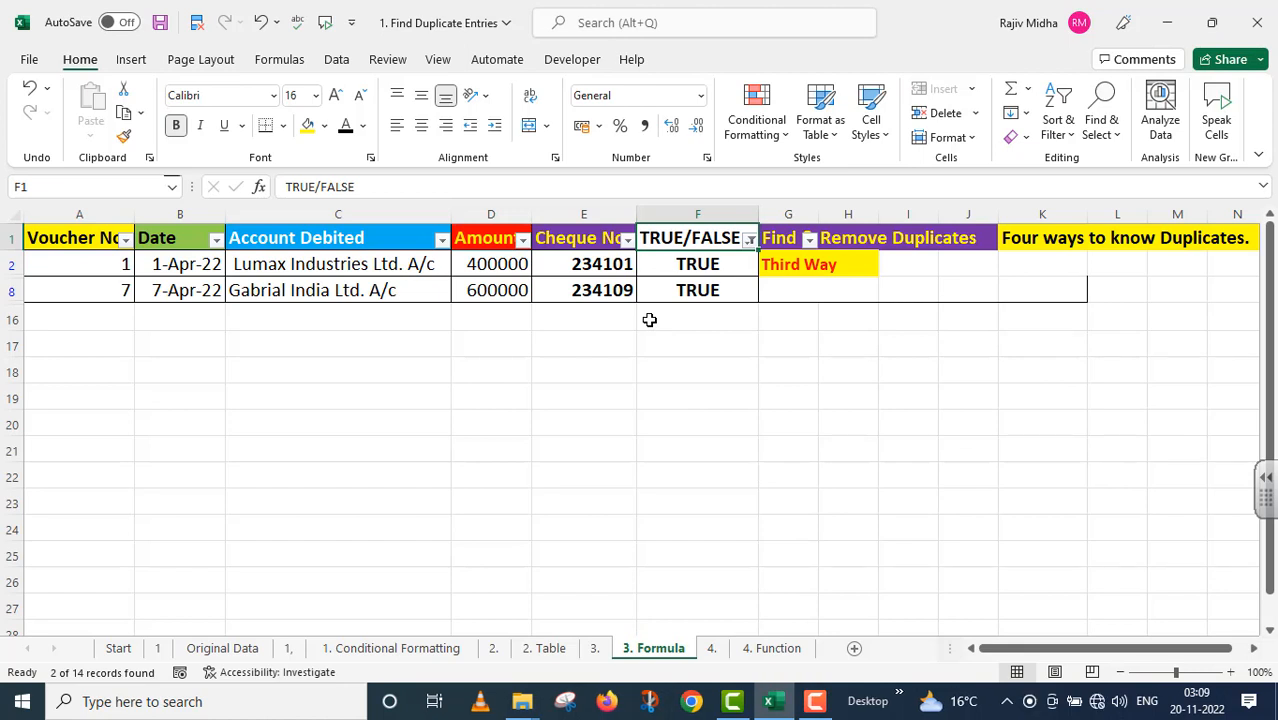
# Include FALSE in the TRUE/FALSE column filter again to show all rows.
pyautogui.click(749, 238)
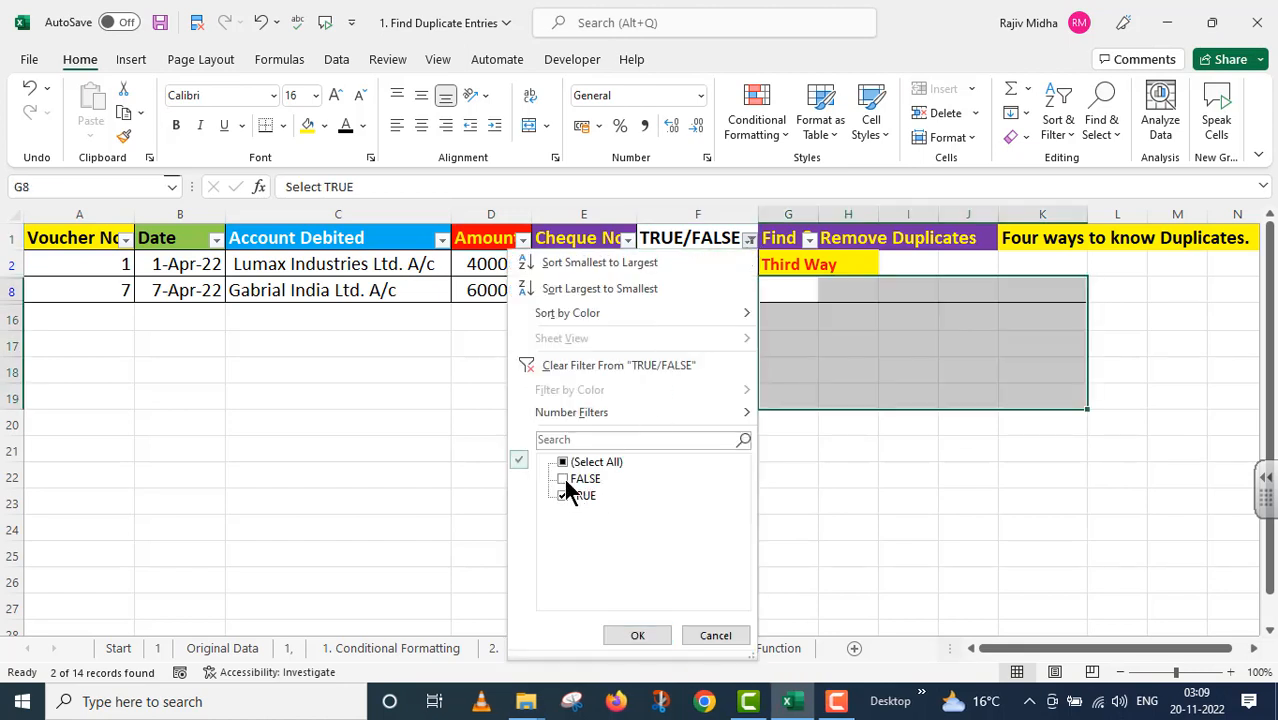
pyautogui.click(564, 480)
pyautogui.click(634, 637)
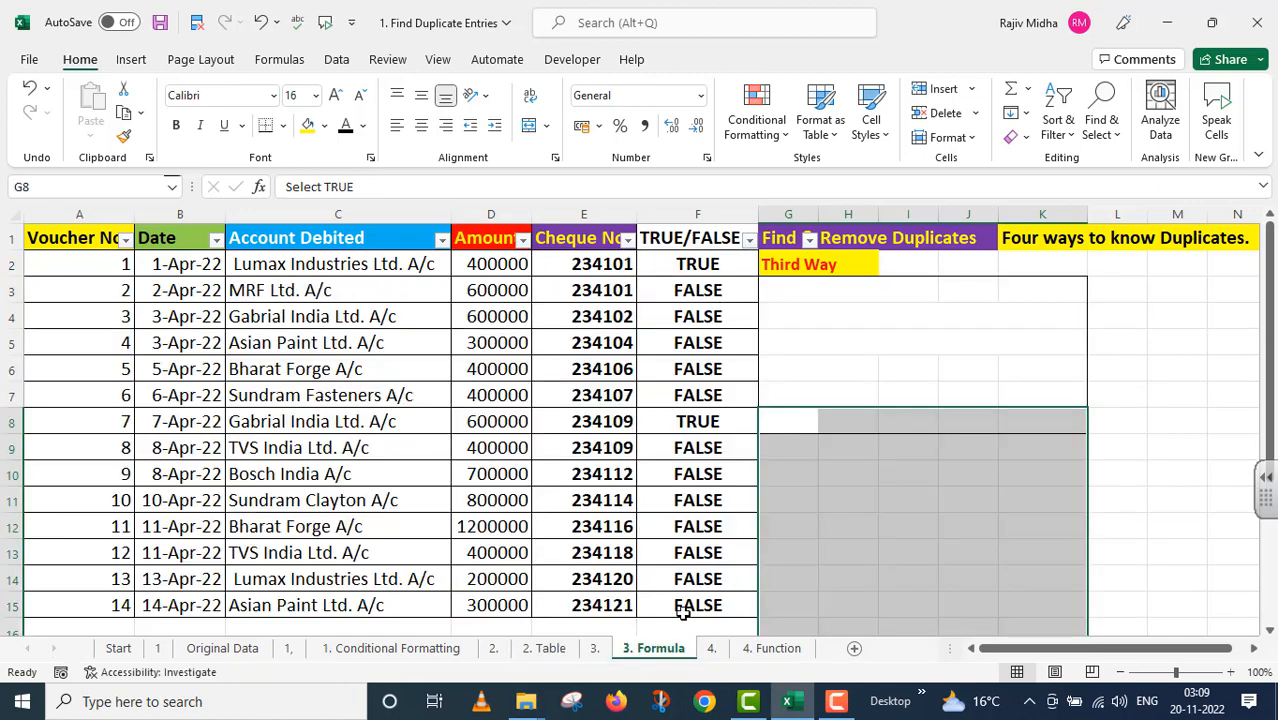
# Set the font color of the hidden notes in G3:K8 to black.
pyautogui.click(1164, 340)
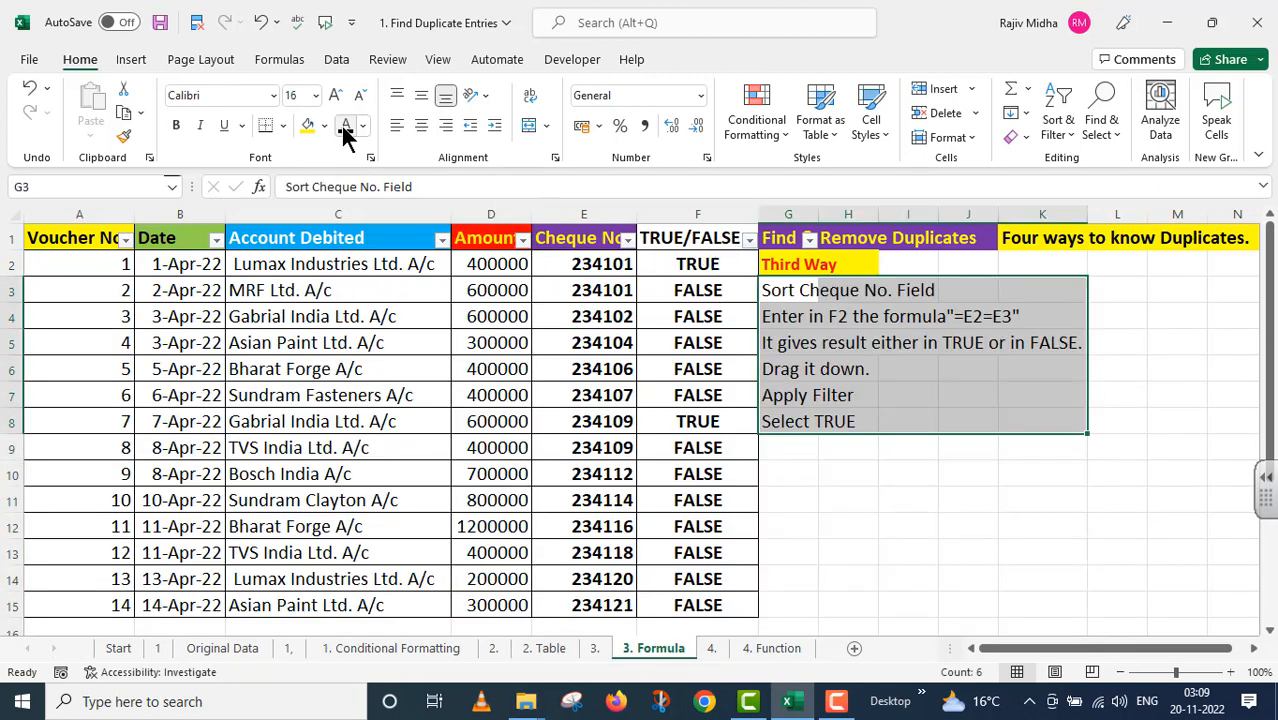
pyautogui.click(900, 468)
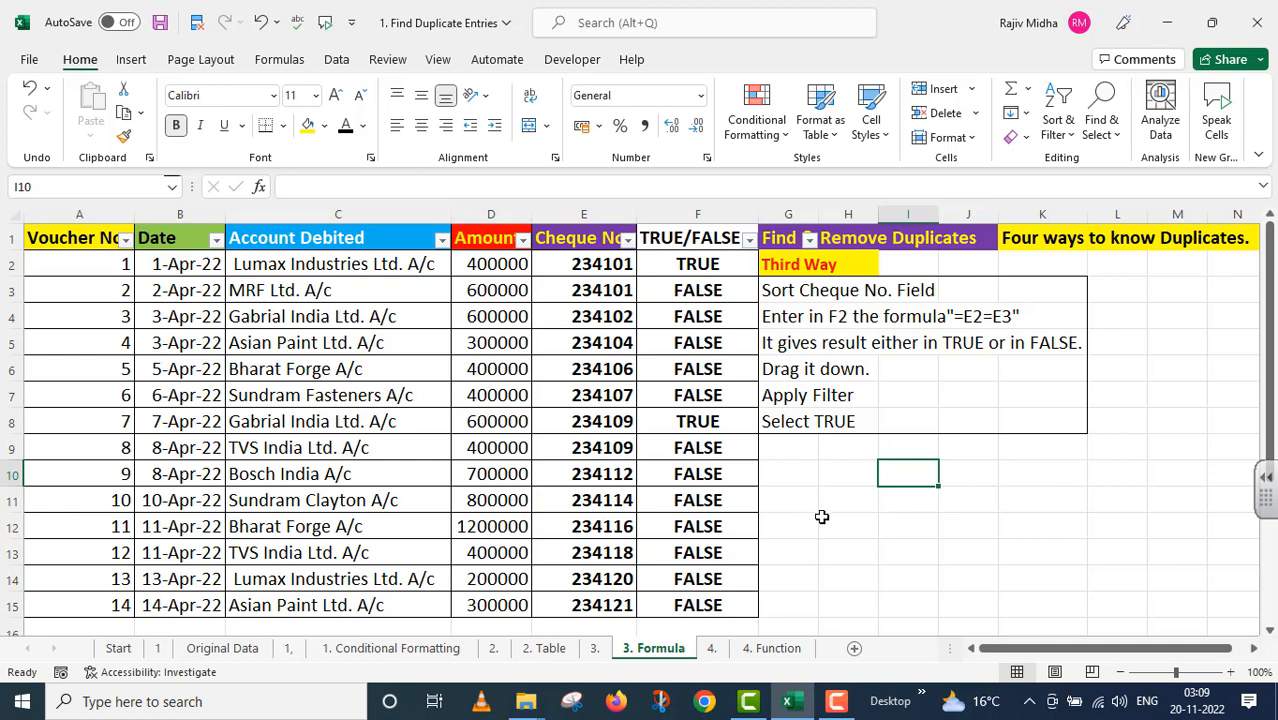
# On the 4. Function sheet, enter =COUNTIF(E2:E15,E2) in cell F2 under Count of Entry.
pyautogui.click(775, 652)
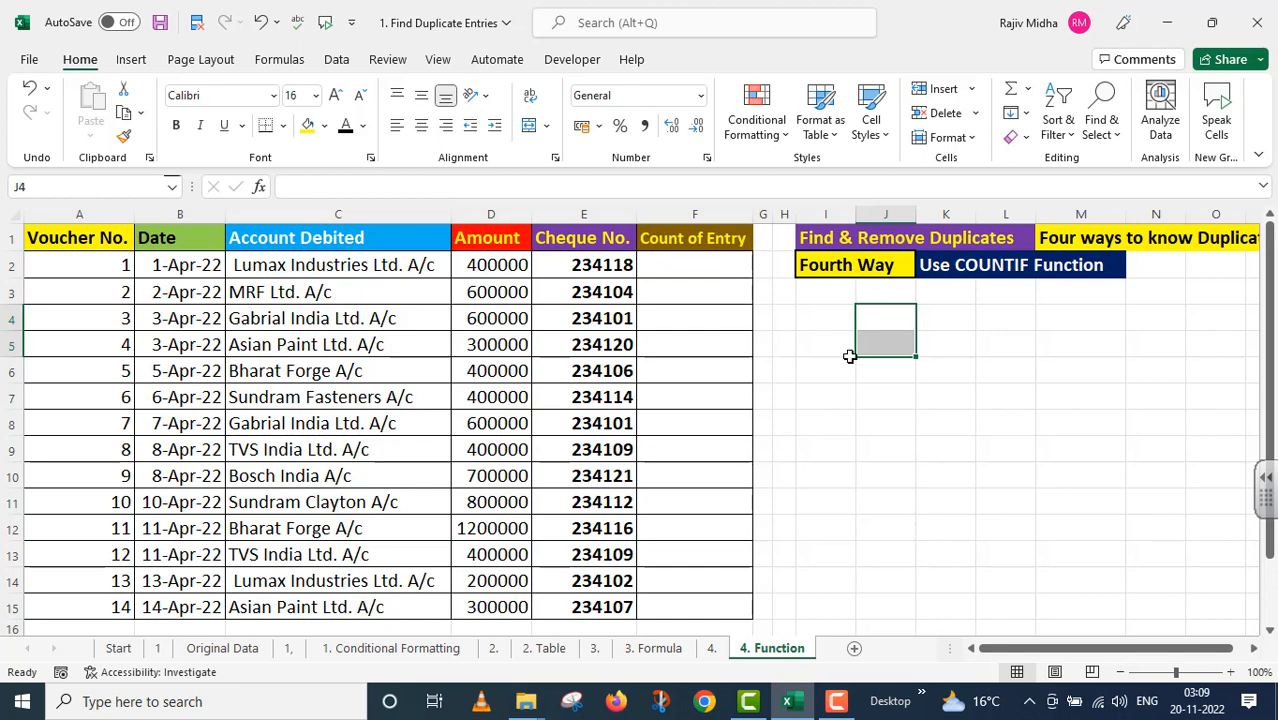
pyautogui.click(676, 267)
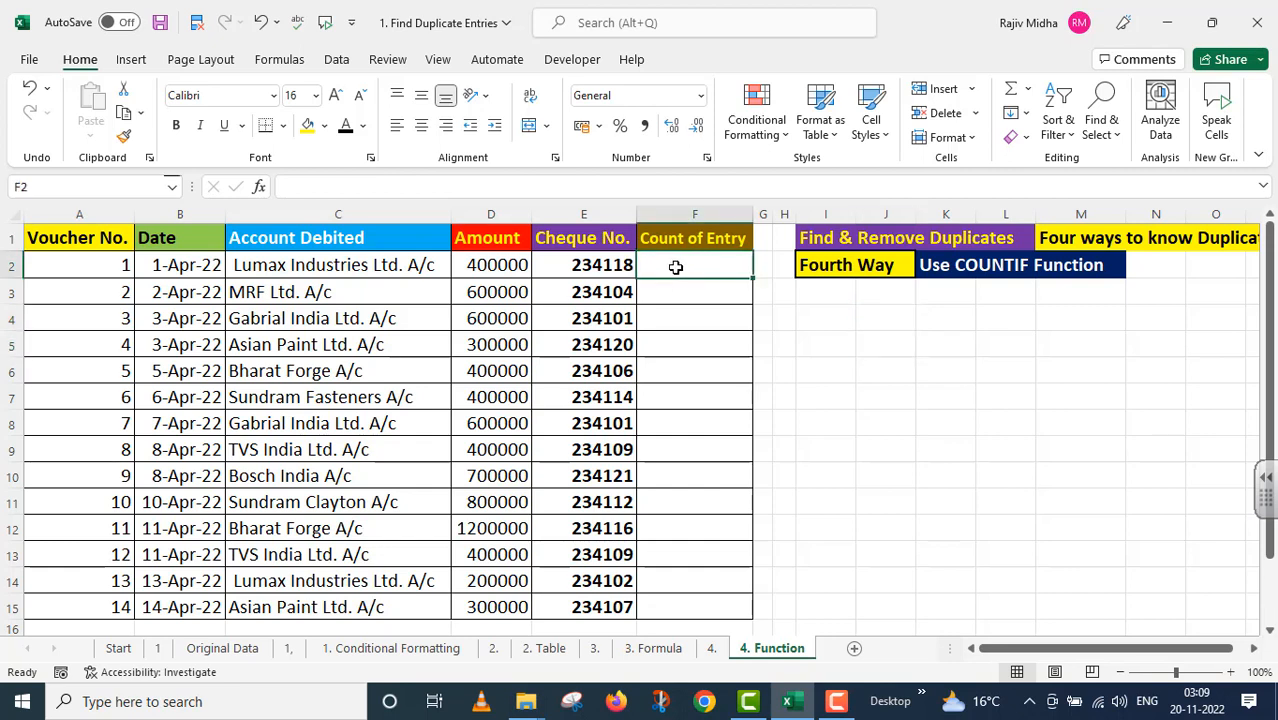
pyautogui.write('=')
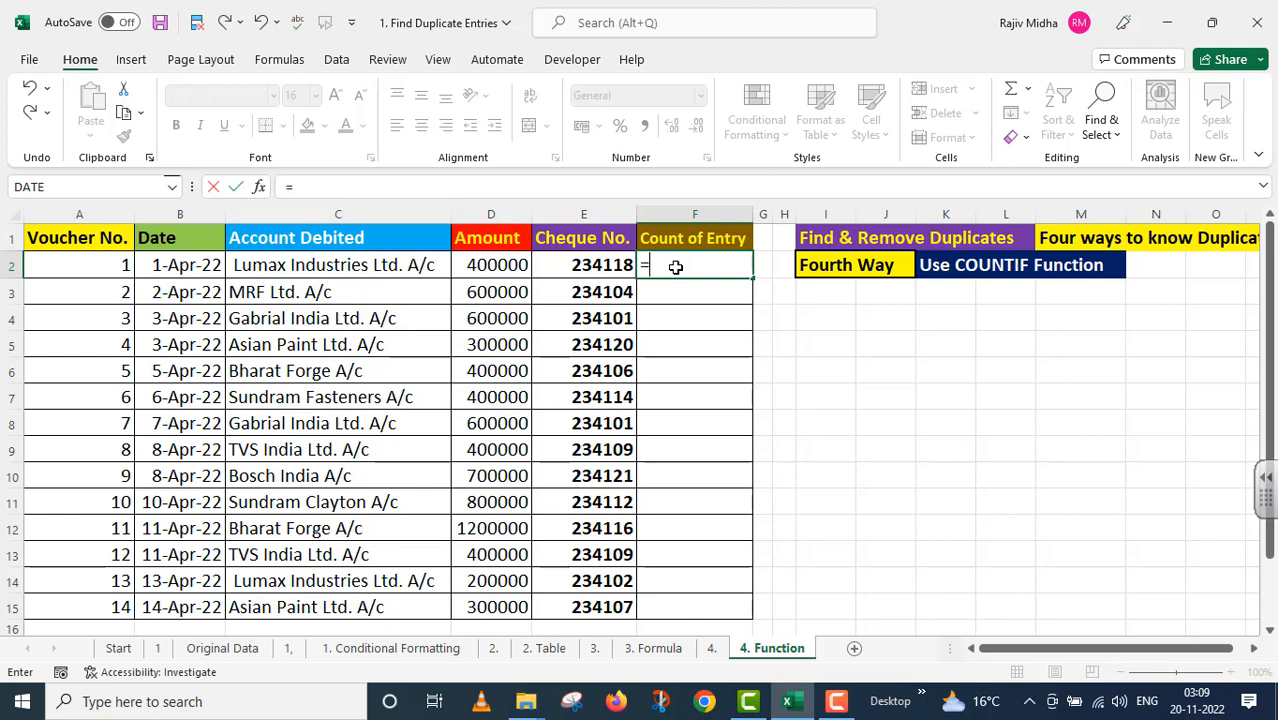
pyautogui.write('COUNTIF(')
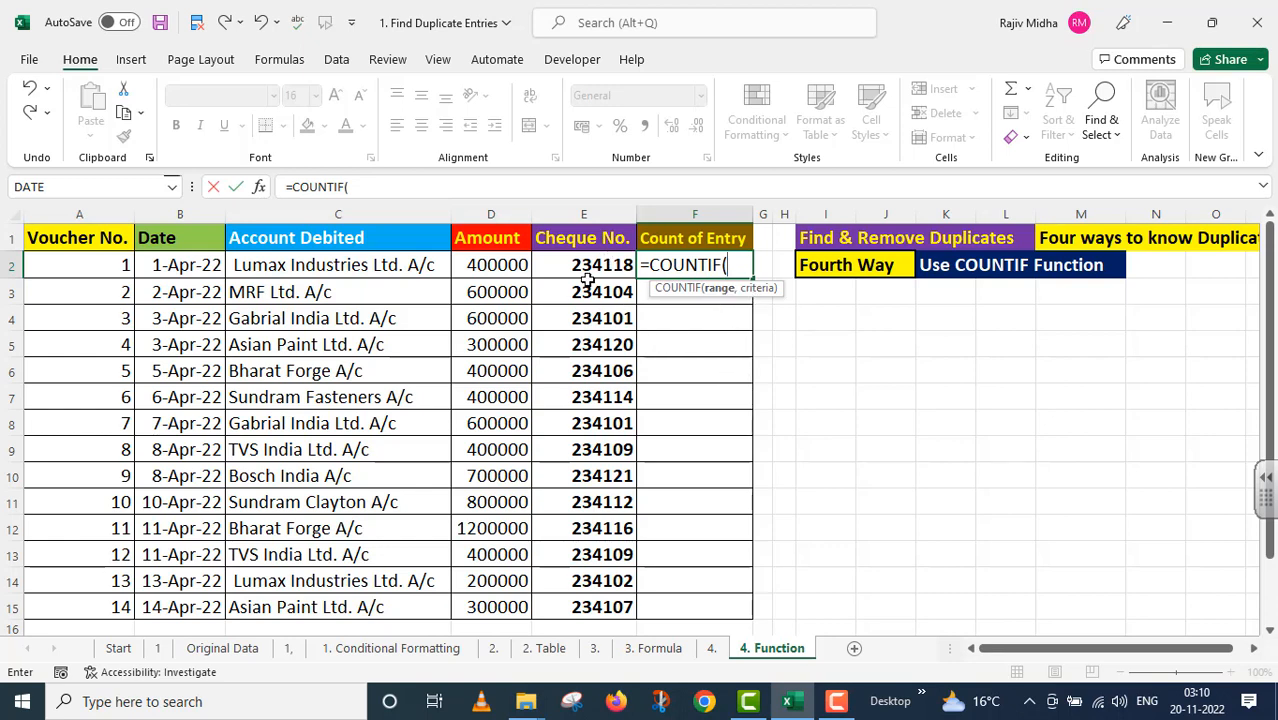
pyautogui.moveTo(590, 263); pyautogui.dragTo(584, 600)
pyautogui.write(',')
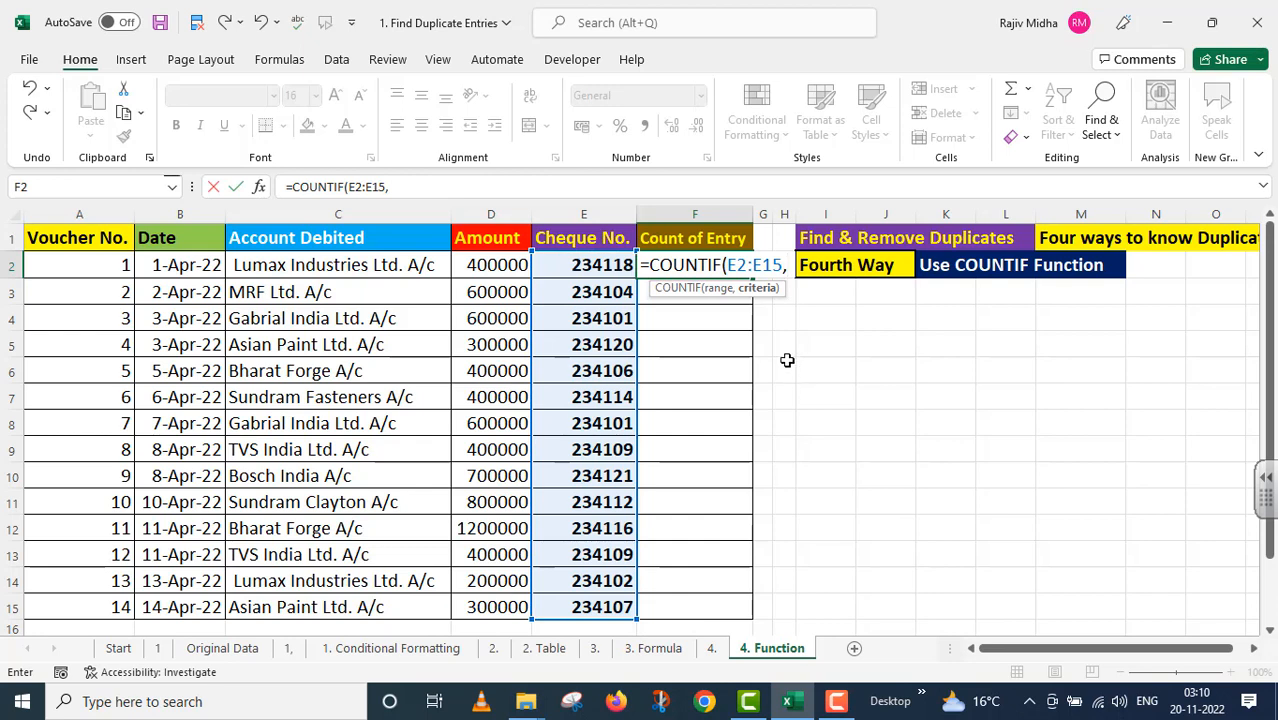
pyautogui.click(595, 265)
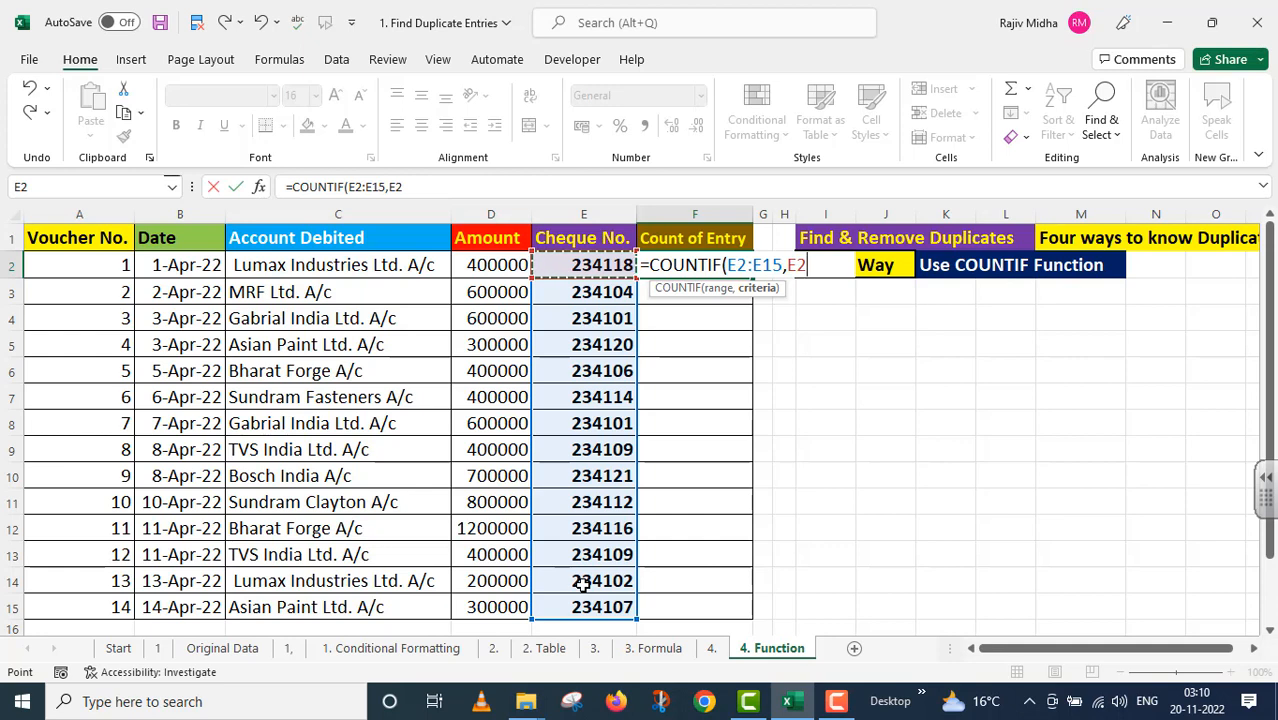
pyautogui.write(')')
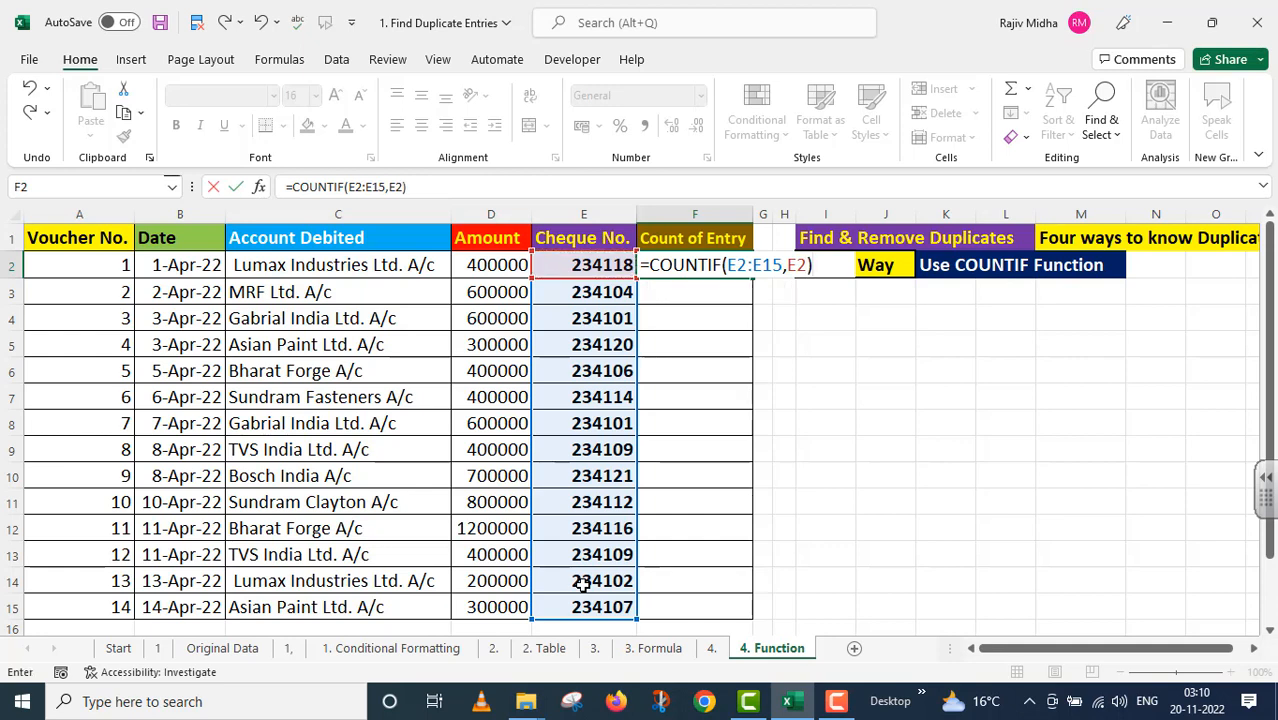
pyautogui.press('Return')
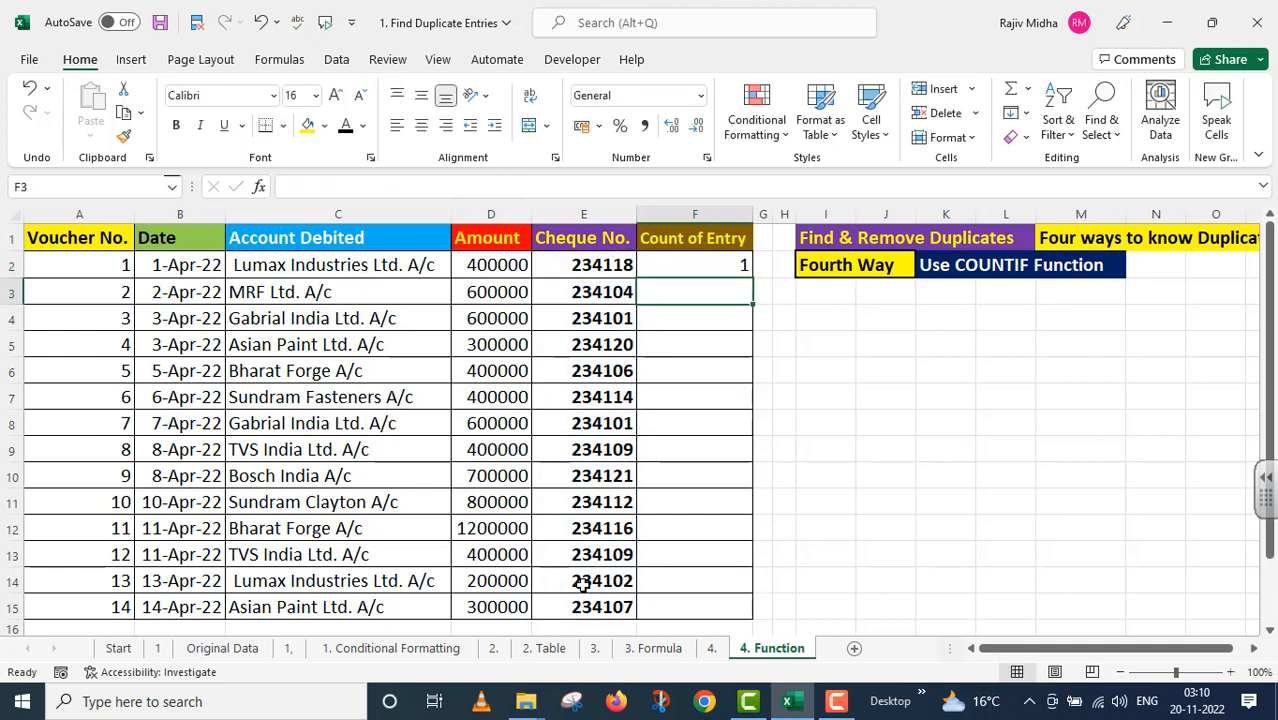
# Fill the COUNTIF formula from F2 down the Count of Entry column to F15.
pyautogui.click(731, 265)
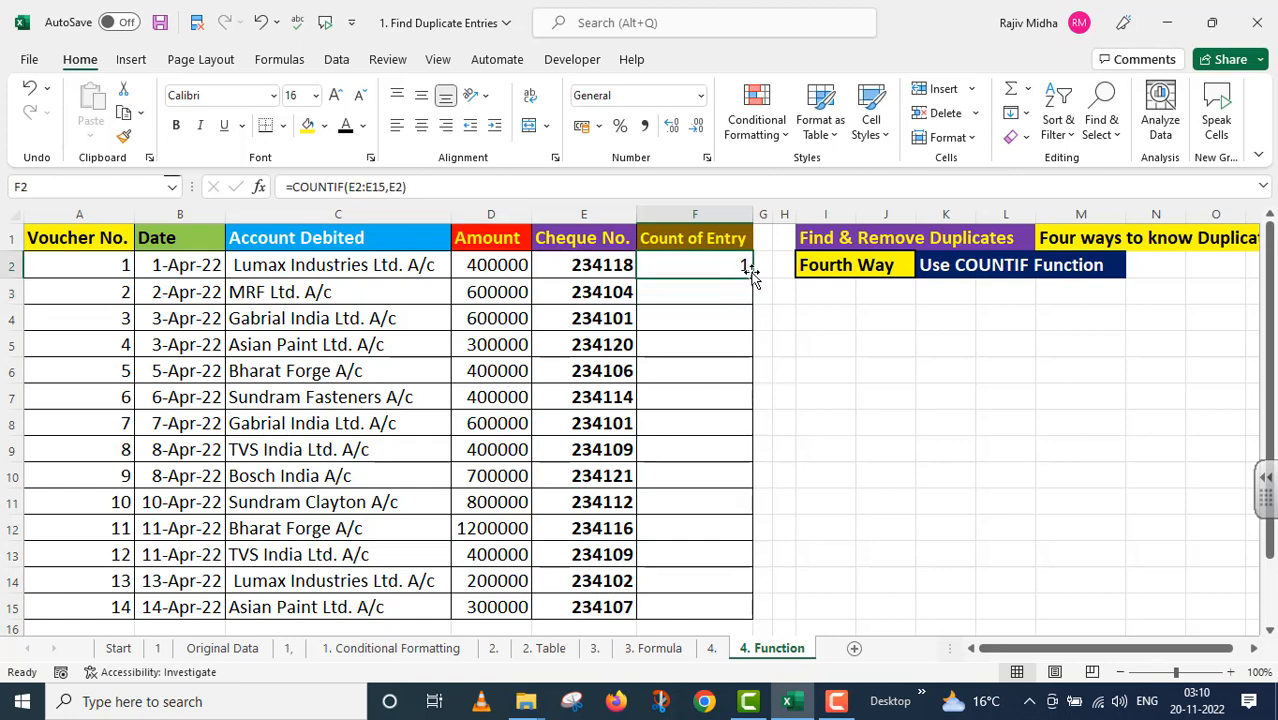
pyautogui.moveTo(752, 272); pyautogui.dragTo(738, 612)
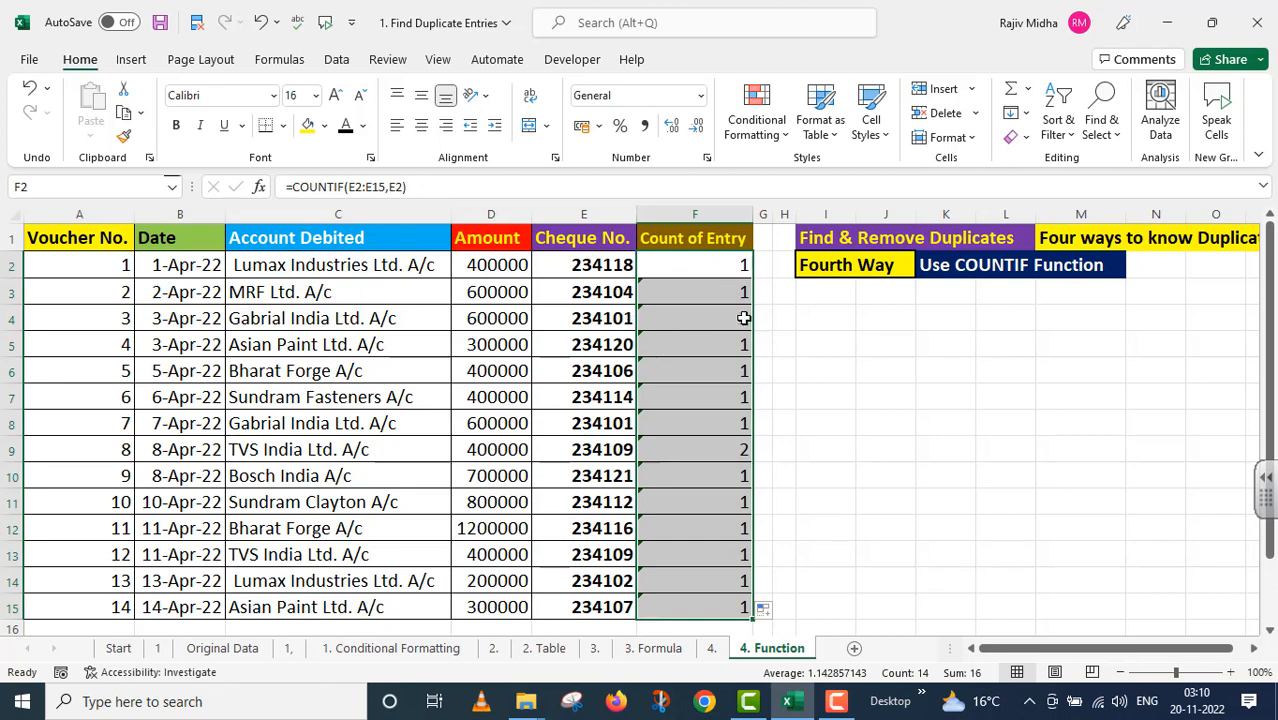
# Inspect the formulas in F4 and F9 of the Count of Entry column and select both cells together.
pyautogui.click(730, 455)
pyautogui.click(724, 323)
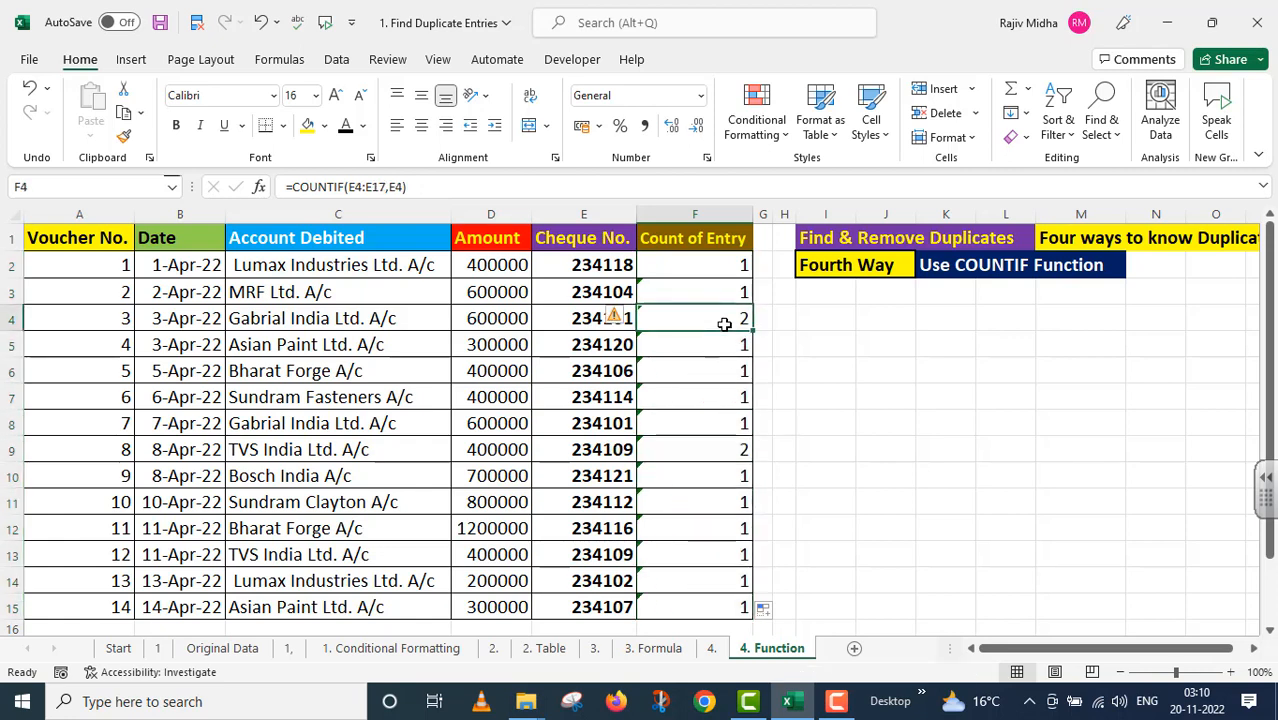
pyautogui.click(704, 448)
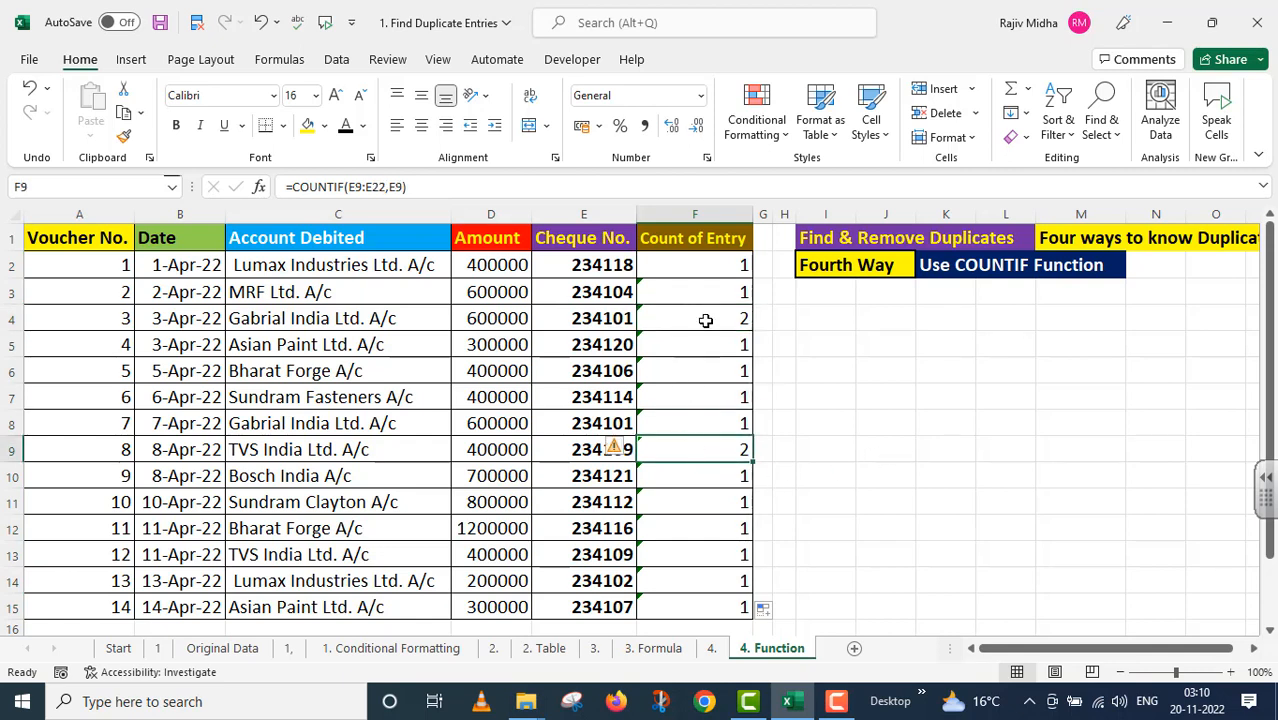
pyautogui.click(705, 320)
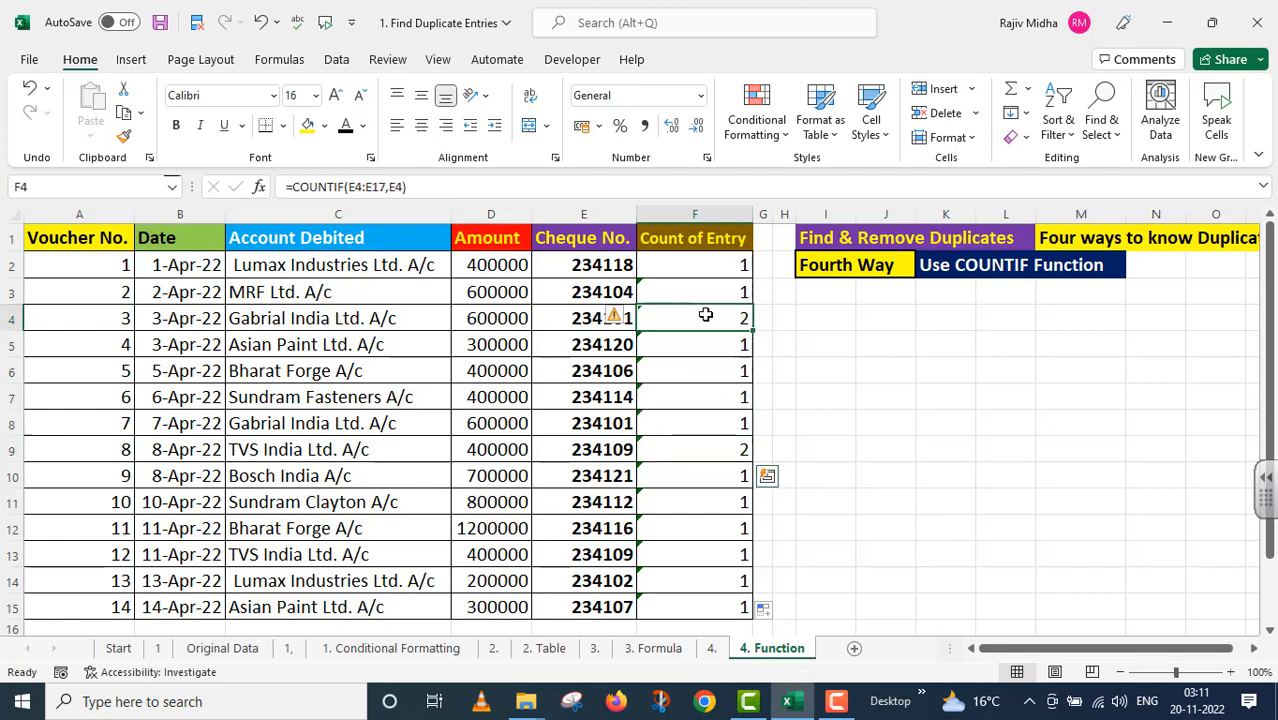
pyautogui.keyDown('ctrl'); pyautogui.click(715, 447); pyautogui.keyUp('ctrl')
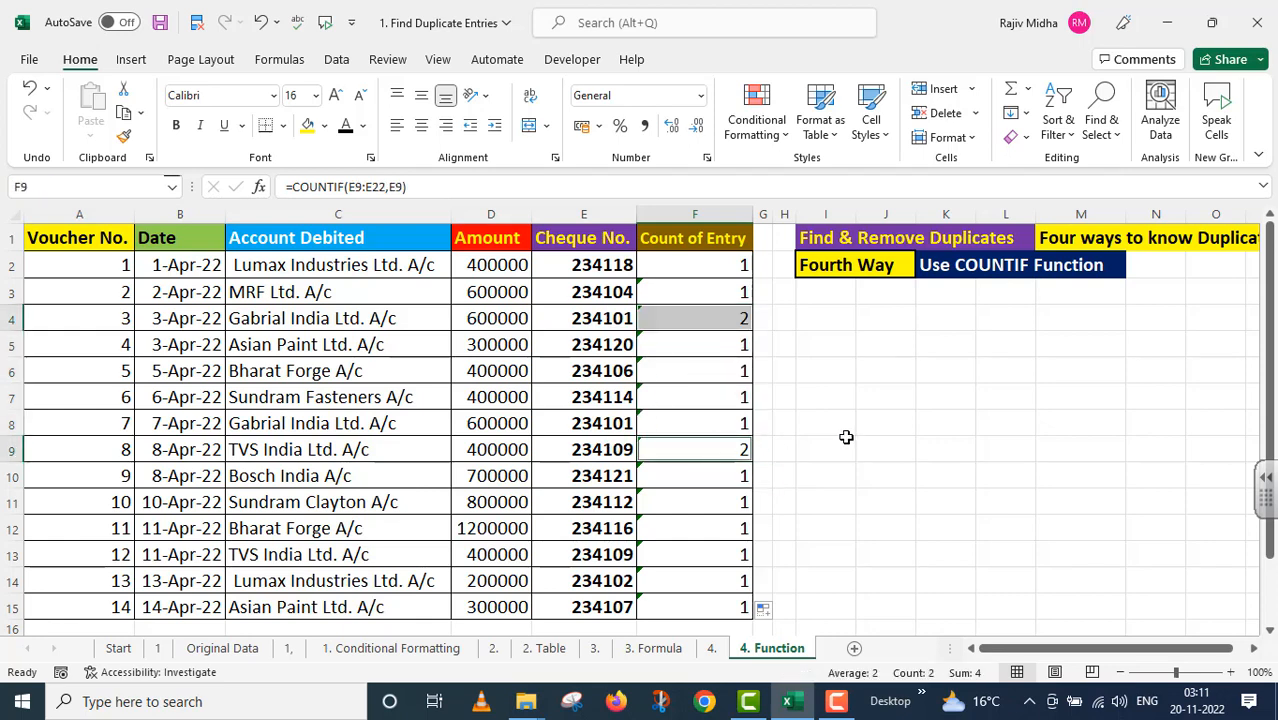
# Write the formula =COUNTIF(E2:E15,E2) as a plain-text note in cell I4, using a leading apostrophe.
pyautogui.click(700, 292)
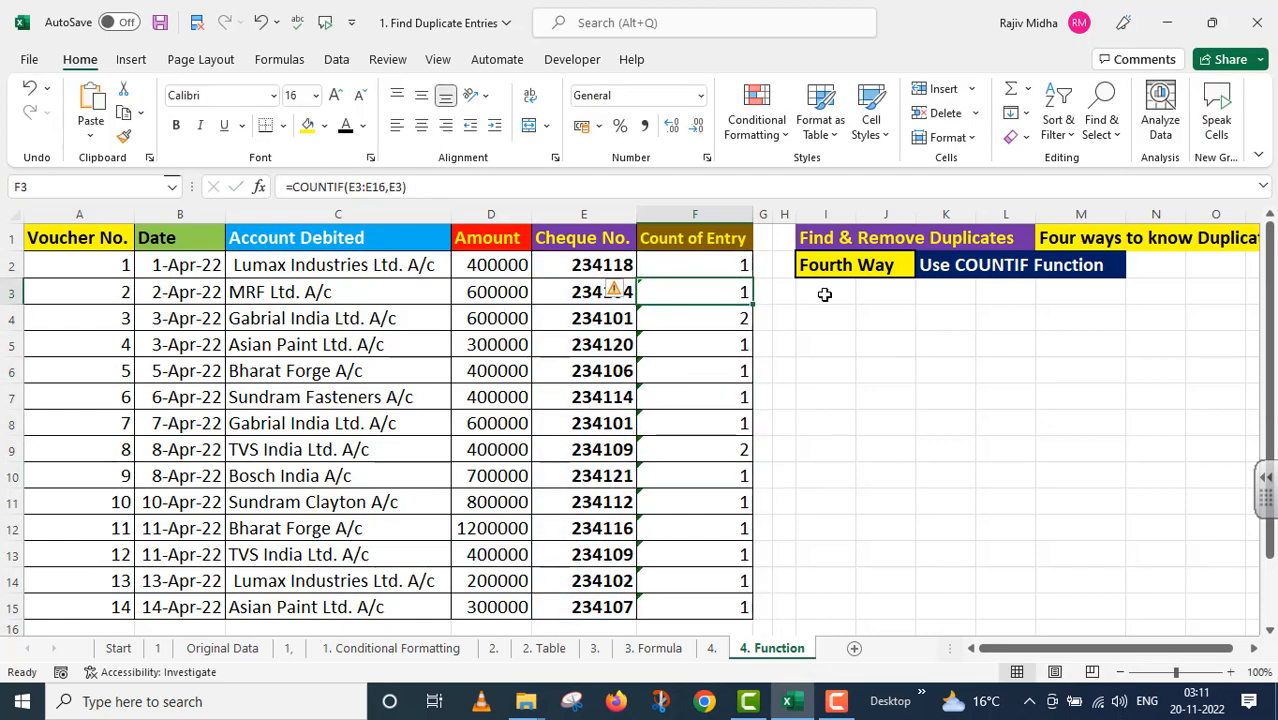
pyautogui.click(823, 315)
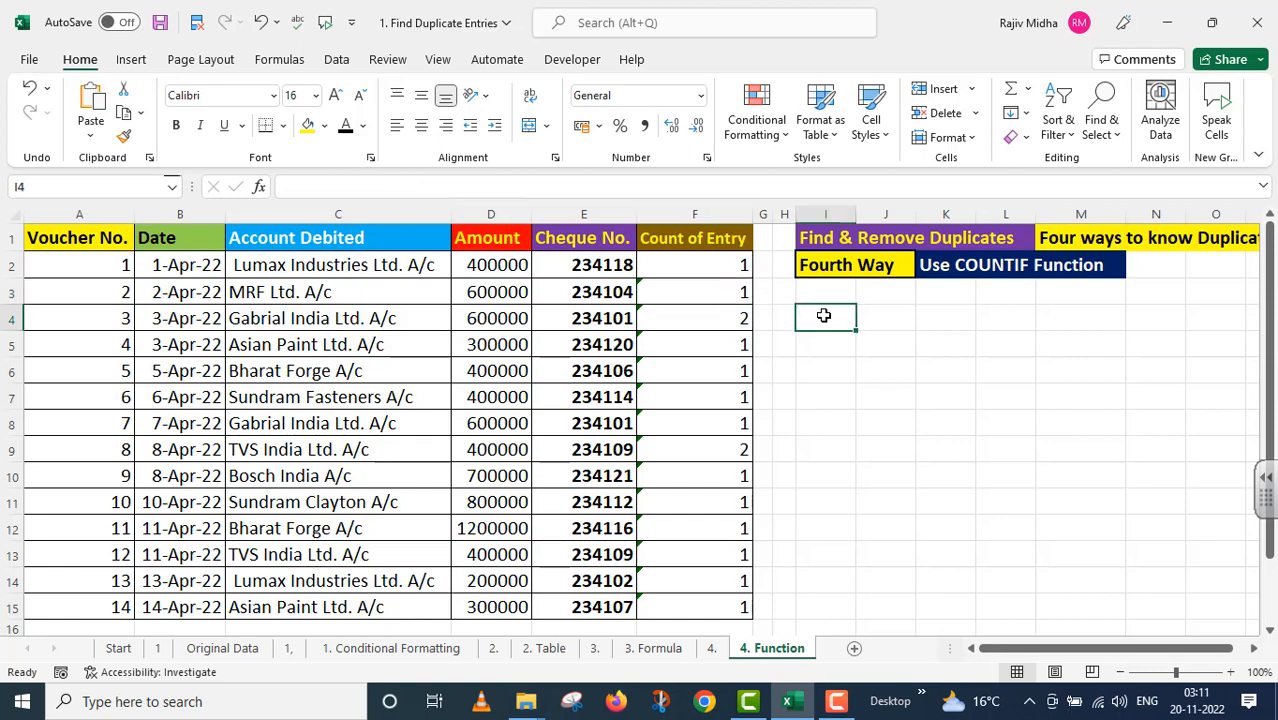
pyautogui.doubleClick(823, 315)
pyautogui.write('=COUNTIF(E2:E15,E2)')
pyautogui.press('Home')
pyautogui.write("'")
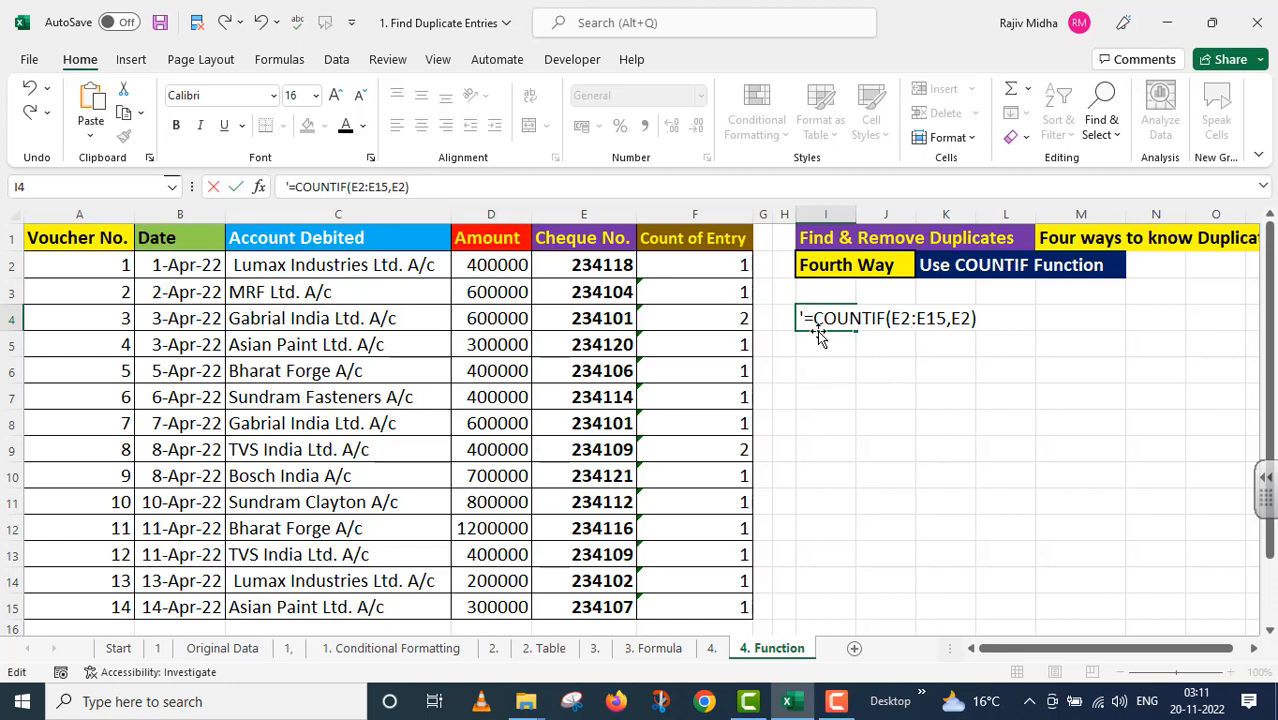
# Extend the formula in F2 to =COUNTIF(E2:E15,E2)=1 and fill it down the Count of Entry column to F15.
pyautogui.click(692, 257)
pyautogui.click(419, 189)
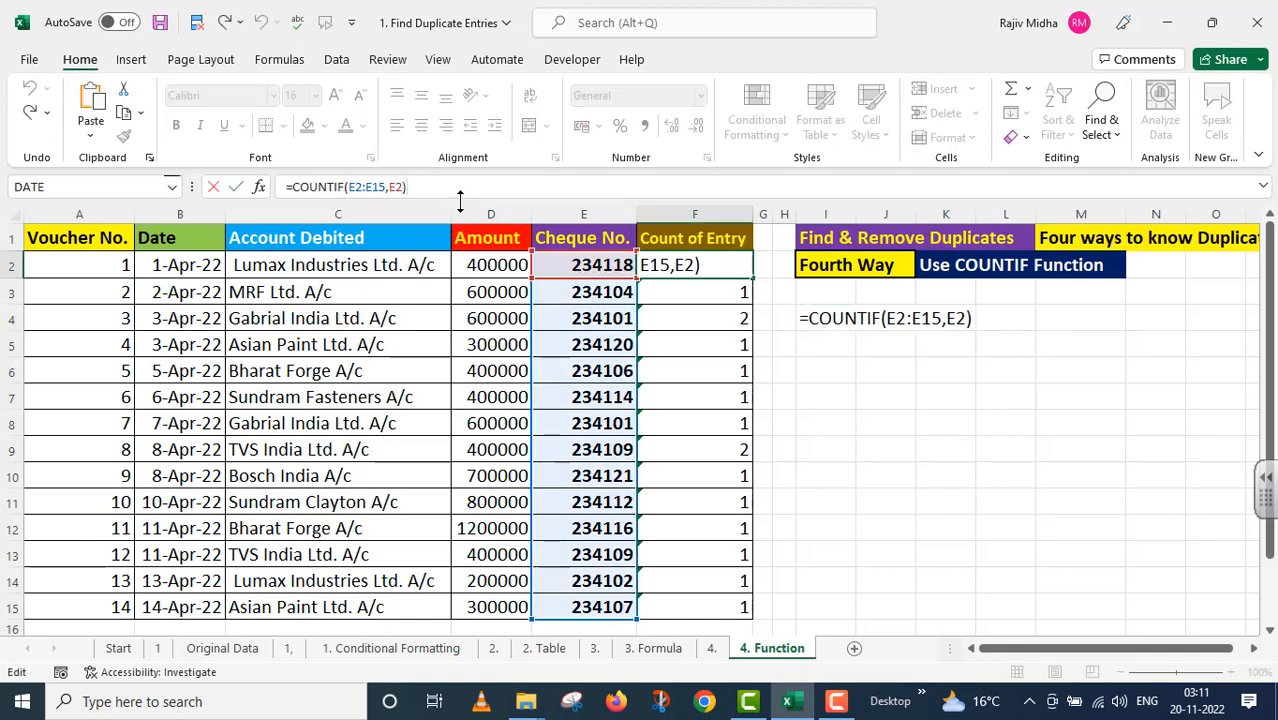
pyautogui.write('=1')
pyautogui.press('Return')
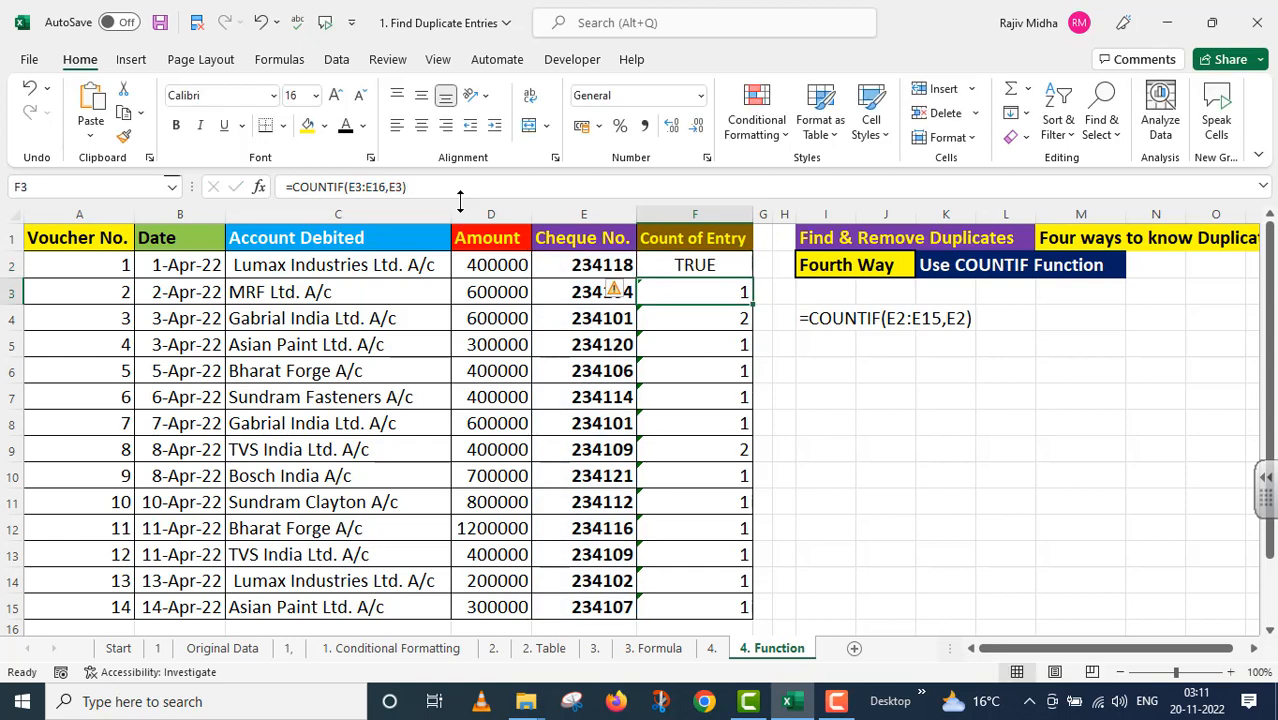
pyautogui.click(711, 262)
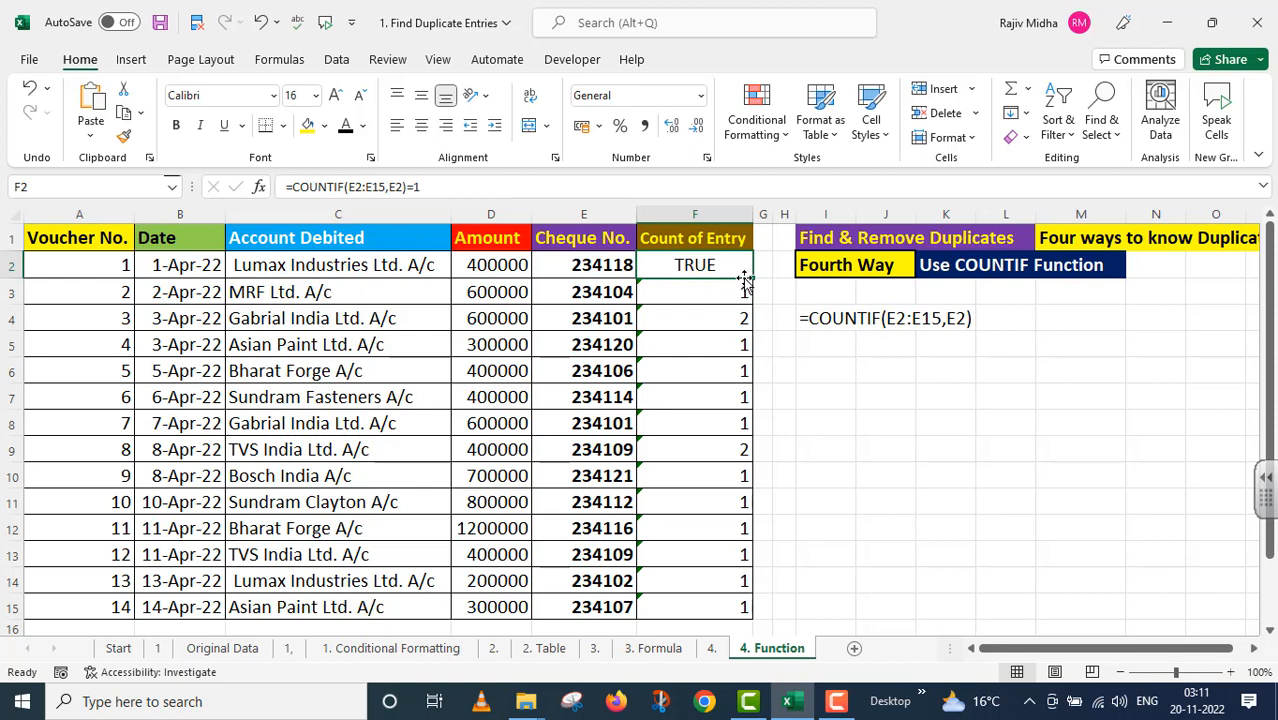
pyautogui.moveTo(752, 279); pyautogui.dragTo(751, 621)
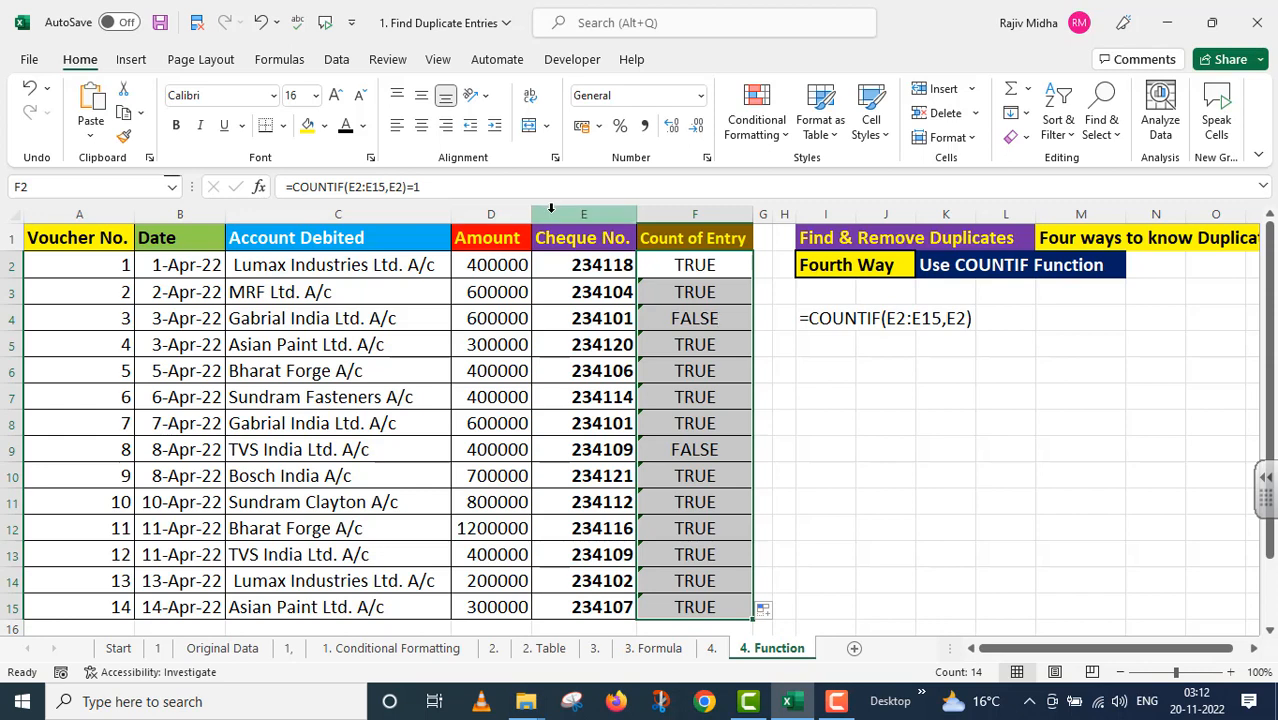
# Copy the formula =COUNTIF(E2:E15,E2)=1 from F2 into cell I5 and turn it into a plain-text note with a leading apostrophe.
pyautogui.moveTo(462, 190); pyautogui.dragTo(250, 190)
pyautogui.hotkey('ctrl', 'c')
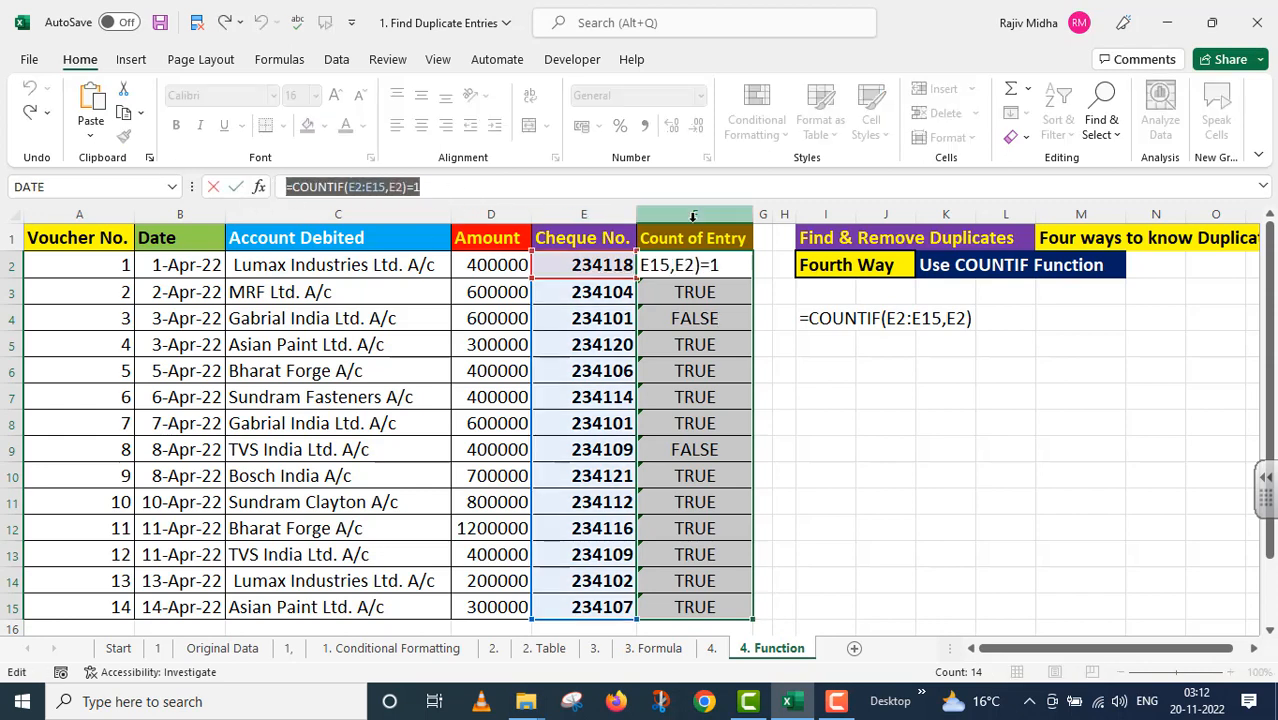
pyautogui.press('Escape')
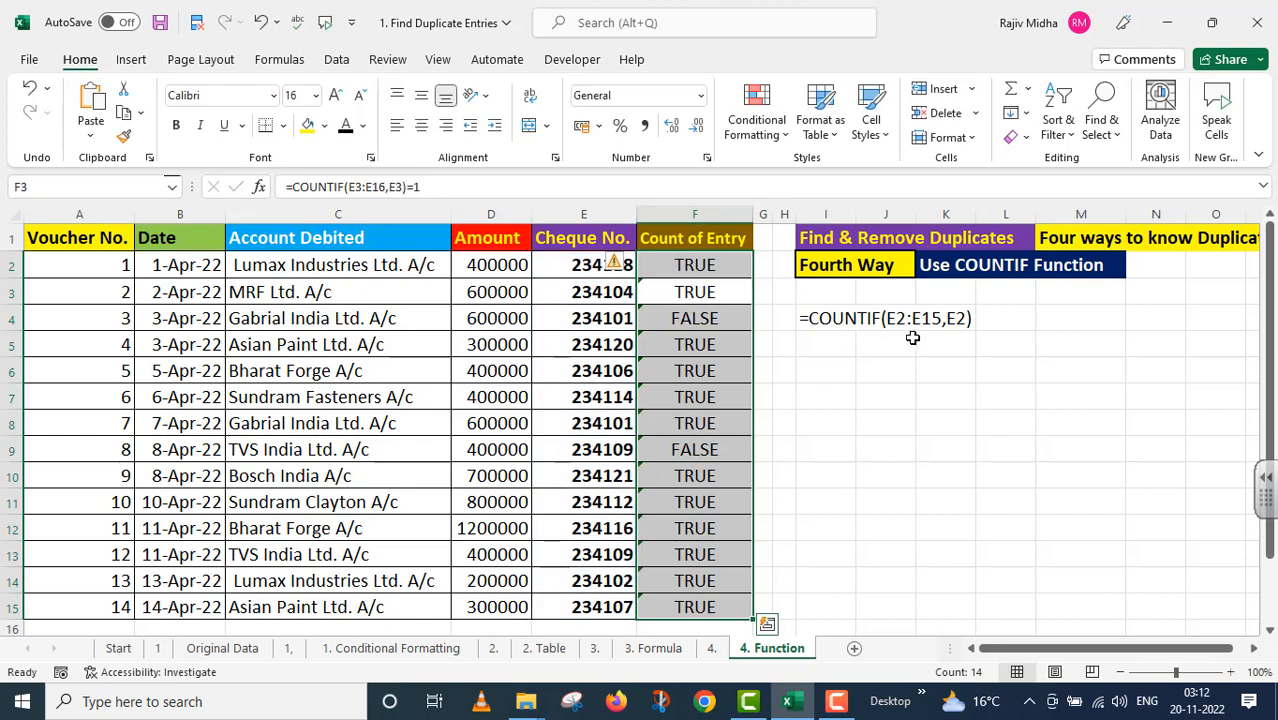
pyautogui.click(833, 345)
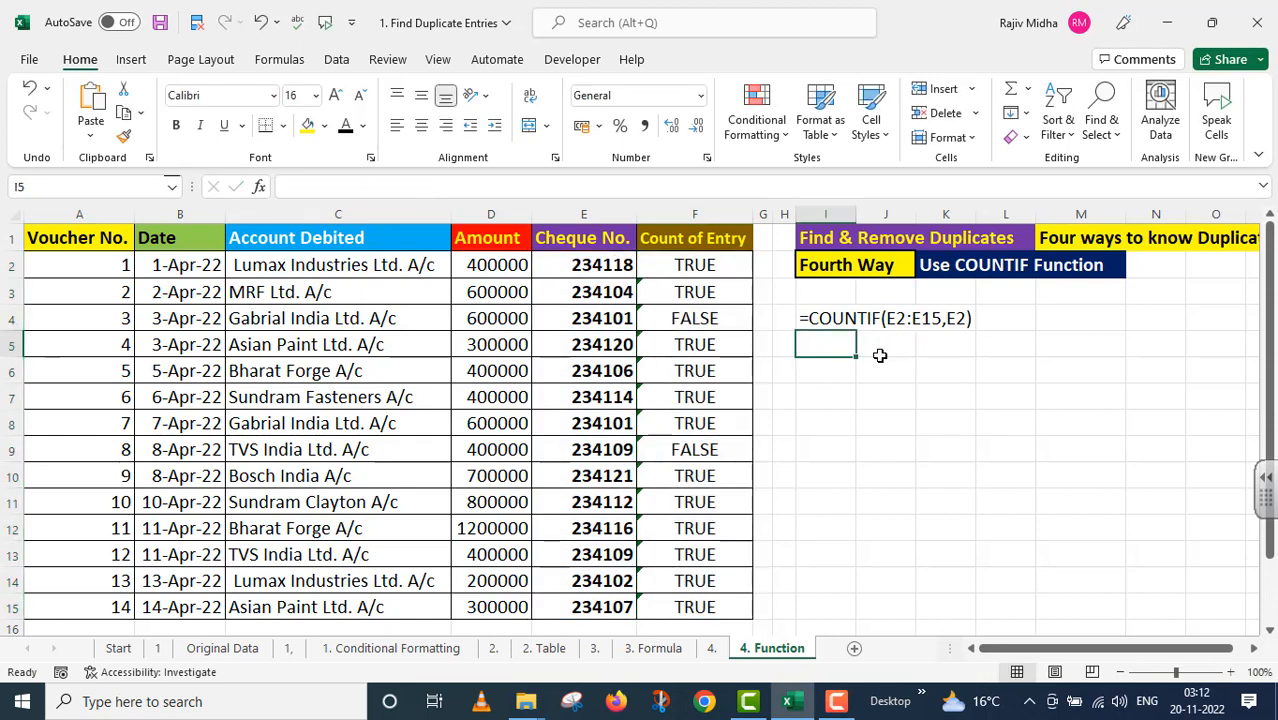
pyautogui.hotkey('ctrl', 'v')
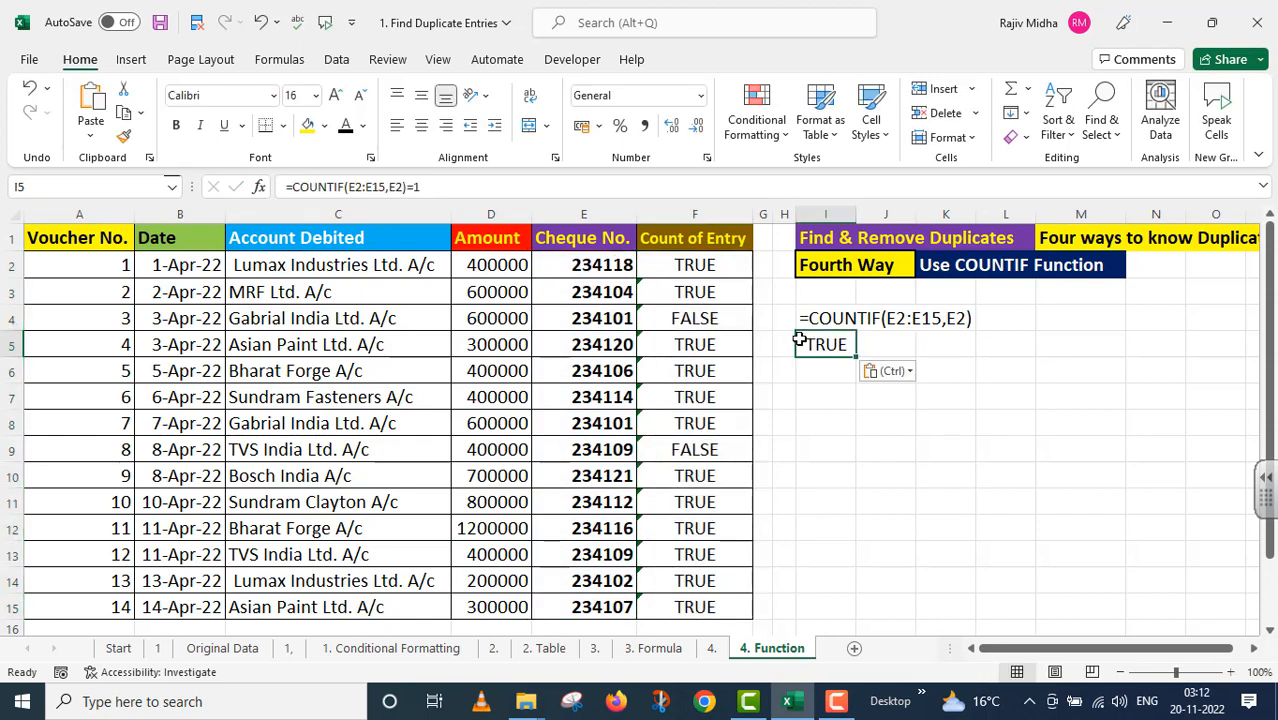
pyautogui.press('F2')
pyautogui.write("'")
pyautogui.click(885, 449)
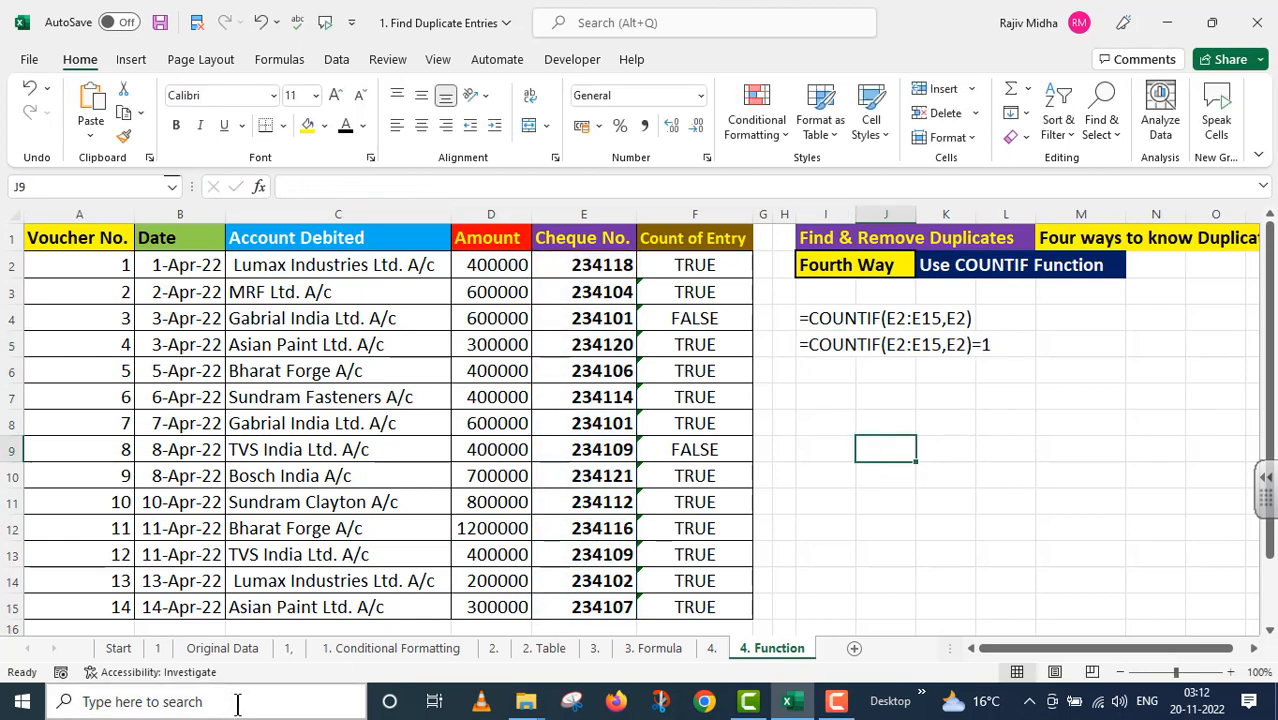
# Review the 1. Conditional Formatting, 2. Table and 3. Formula sheets in turn, and return to the 4. Function sheet.
pyautogui.click(350, 648)
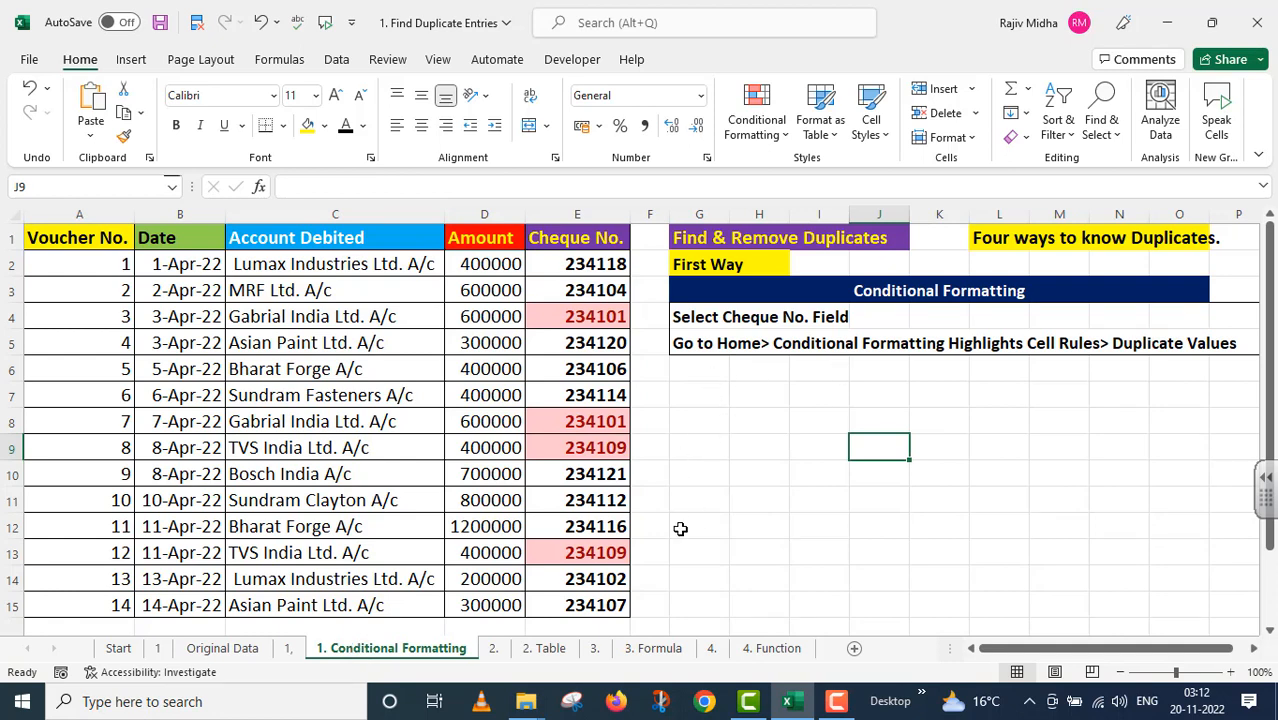
pyautogui.click(550, 646)
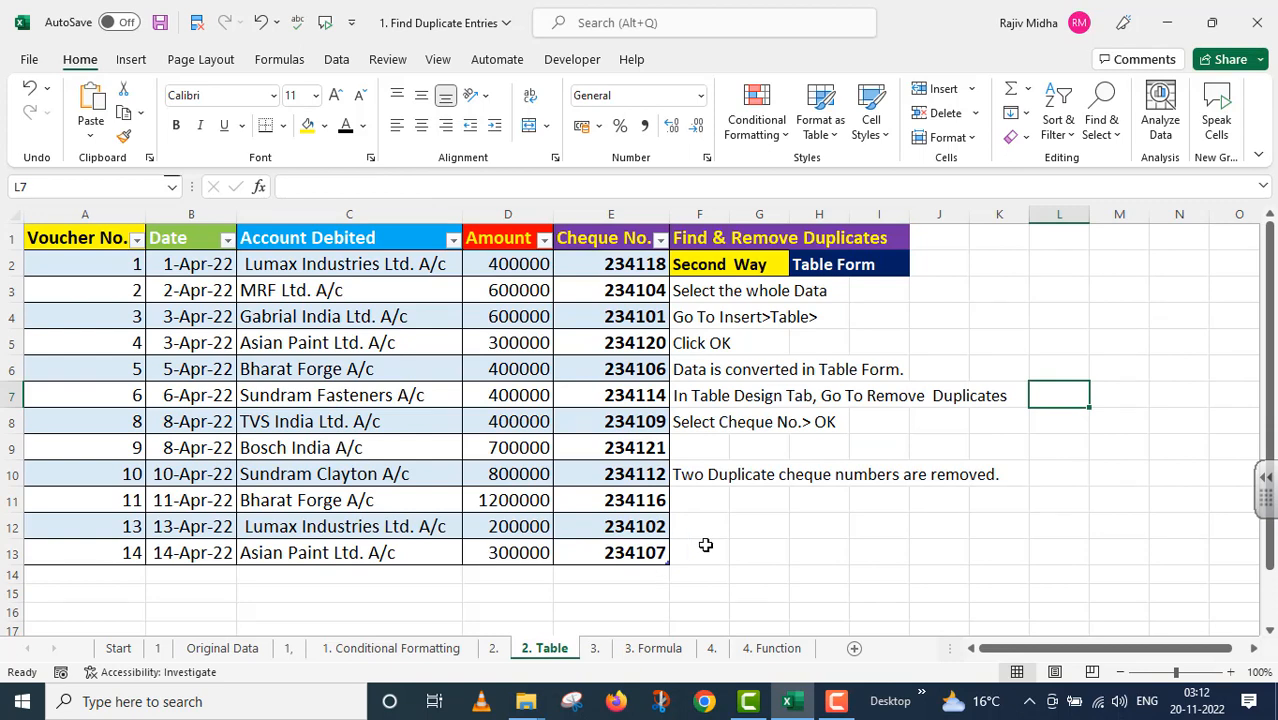
pyautogui.click(653, 648)
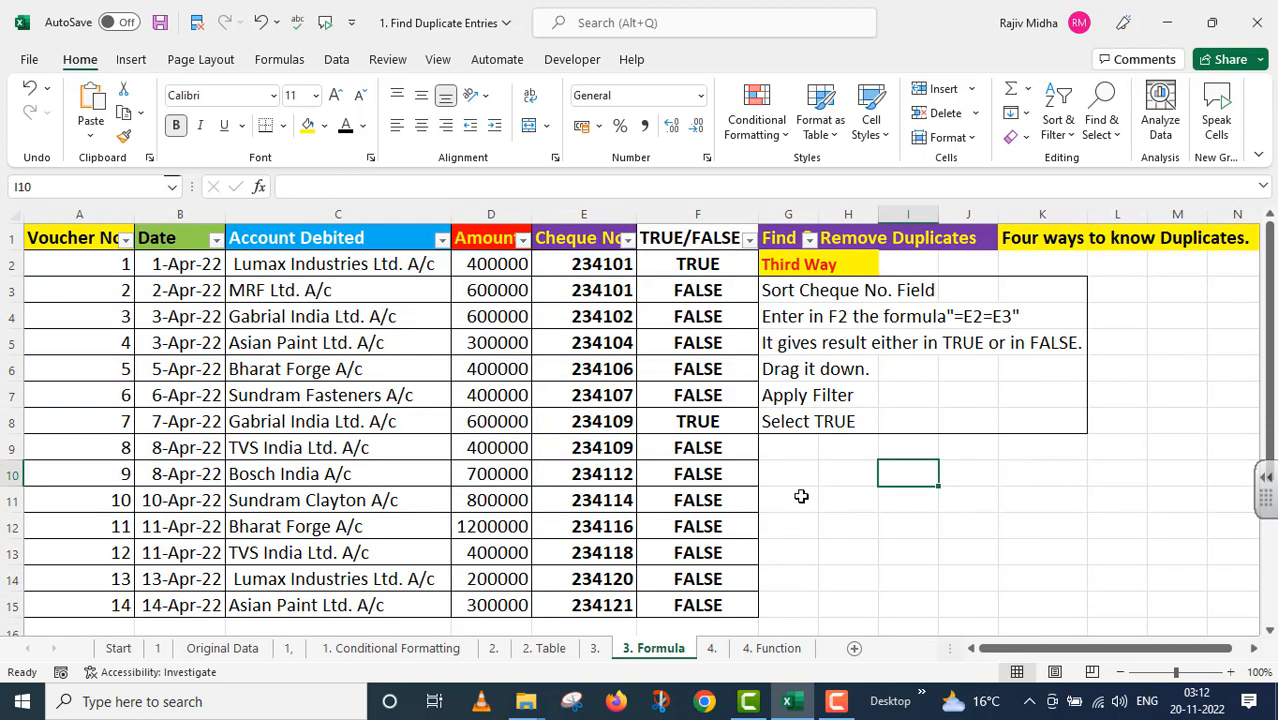
pyautogui.click(770, 652)
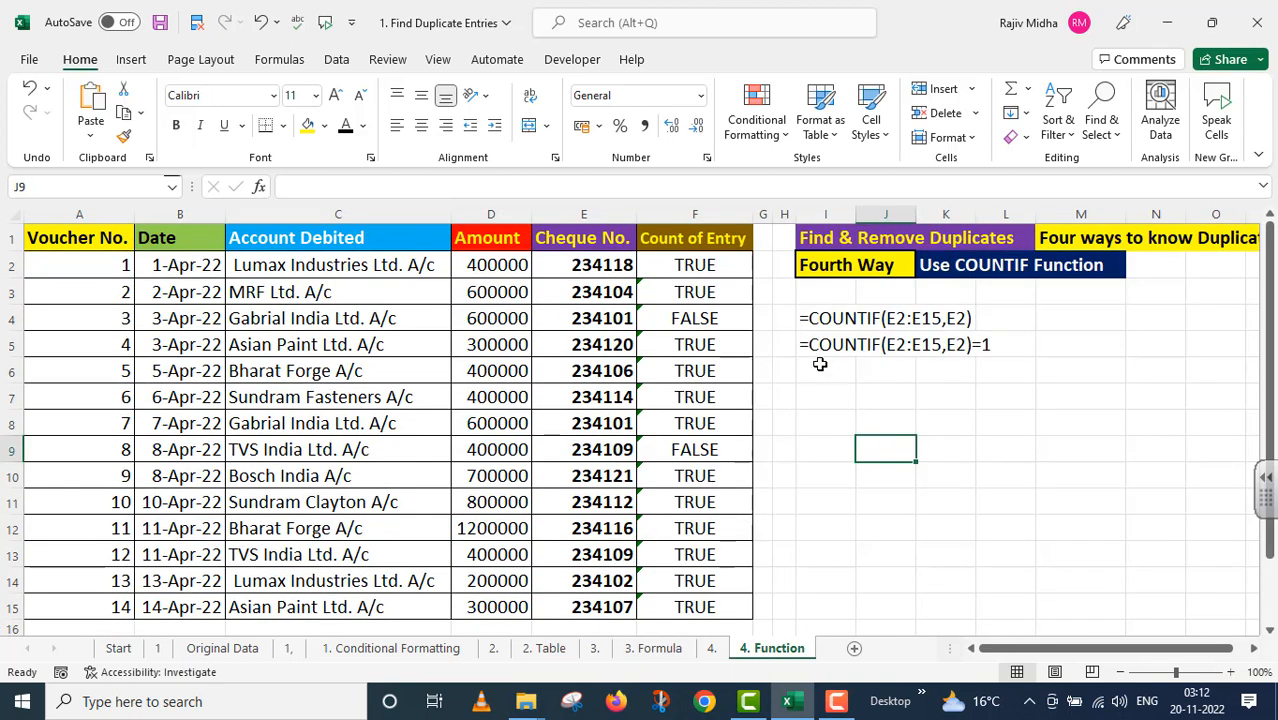